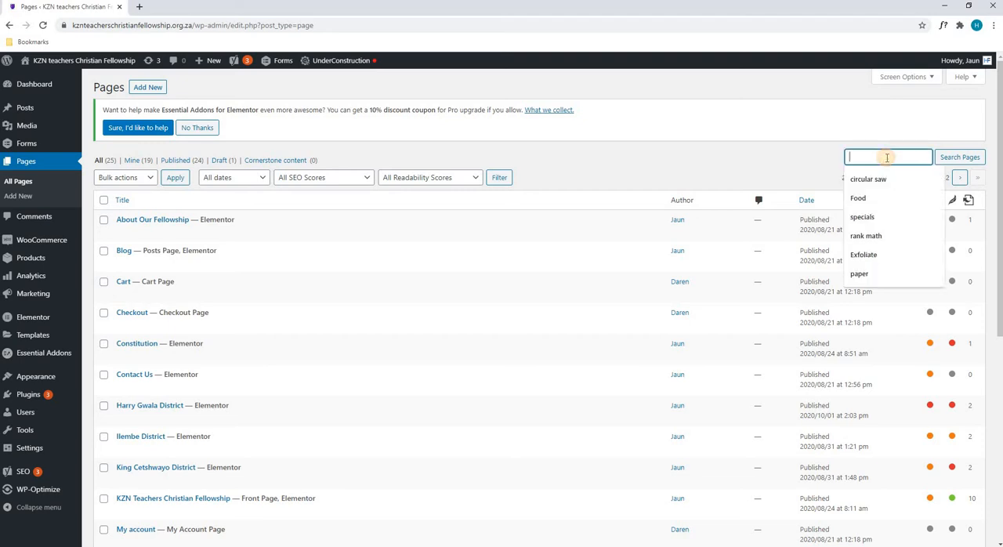
- Find the Our Gallery page in the pages list and open it for editing with Elementor
{"action": "left_click", "coordinate": [766, 157]}
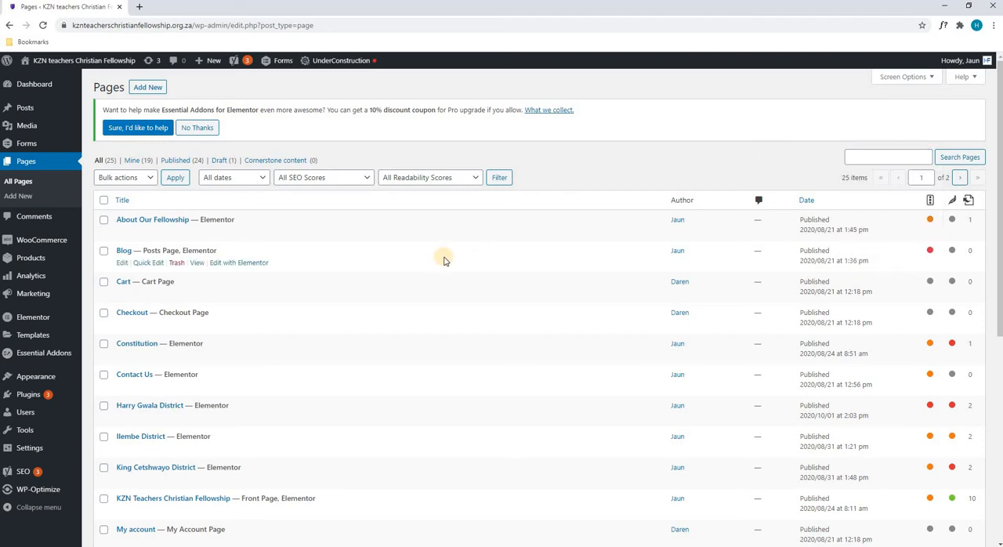
{"action": "scroll", "coordinate": [440, 254], "scroll_direction": "down", "scroll_amount": 2}
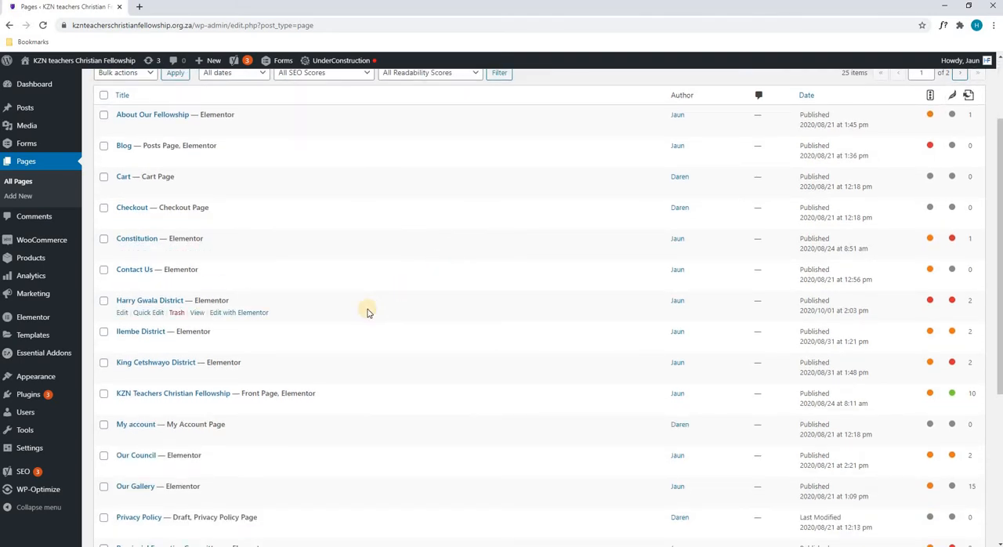
{"action": "scroll", "coordinate": [365, 309], "scroll_direction": "down", "scroll_amount": 3}
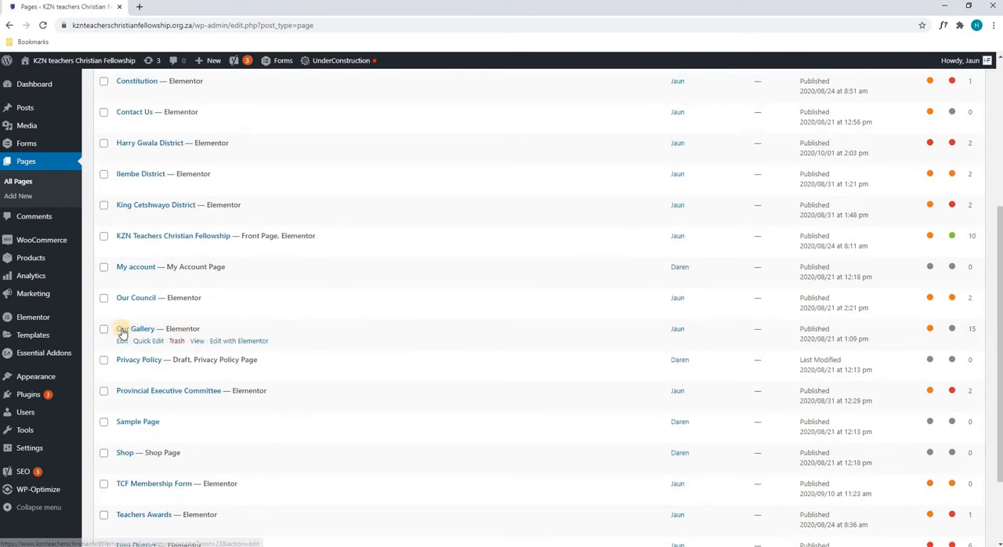
{"action": "left_click", "coordinate": [223, 341]}
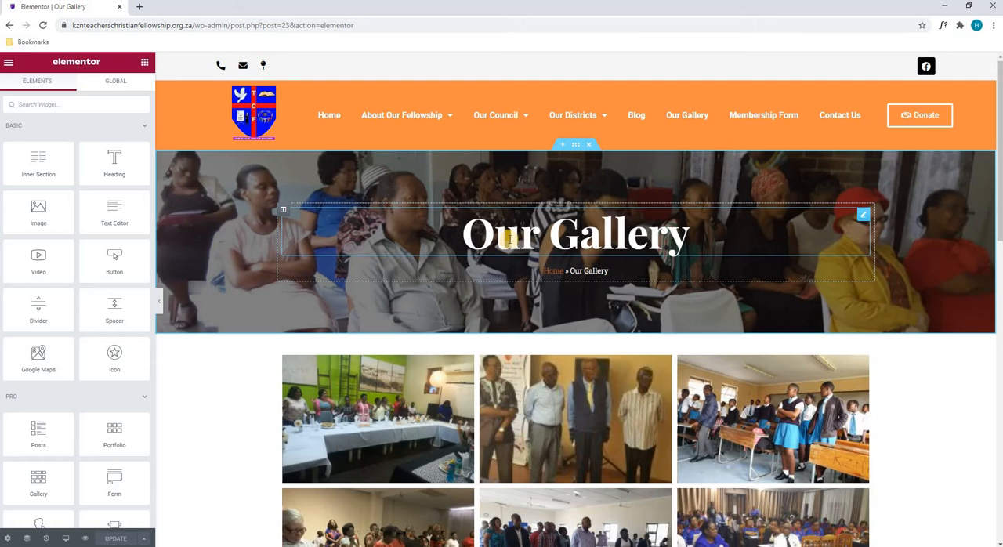
- Open the Our Gallery banner section for editing and bring up its background style settings
{"action": "scroll", "coordinate": [546, 175], "scroll_direction": "down", "scroll_amount": 5}
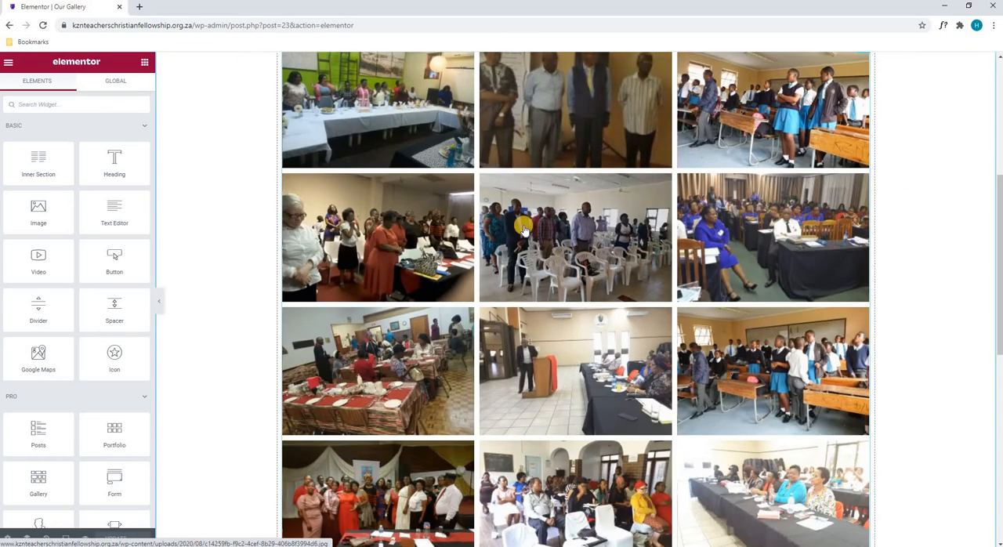
{"action": "scroll", "coordinate": [523, 227], "scroll_direction": "down", "scroll_amount": 3}
{"action": "scroll", "coordinate": [525, 226], "scroll_direction": "up", "scroll_amount": 6}
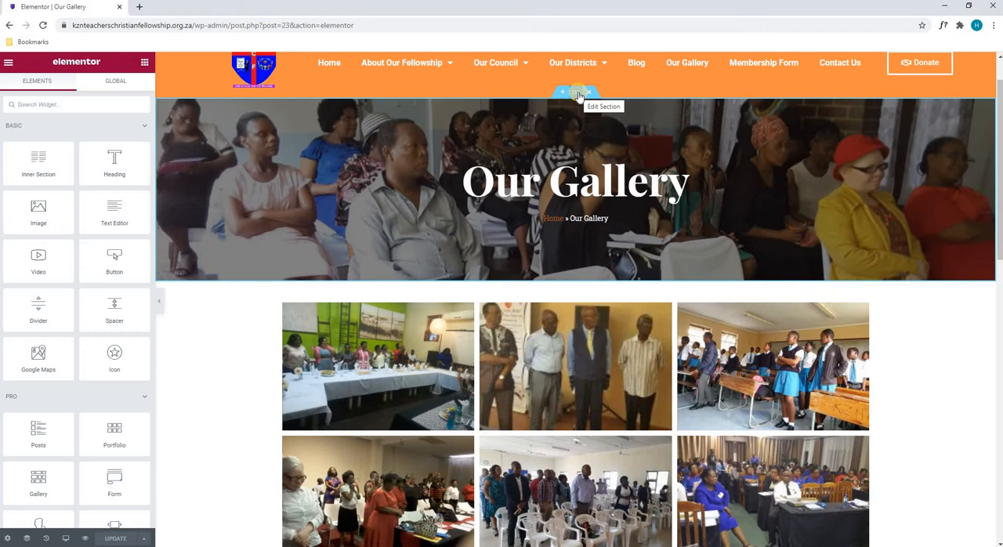
{"action": "left_click", "coordinate": [580, 95]}
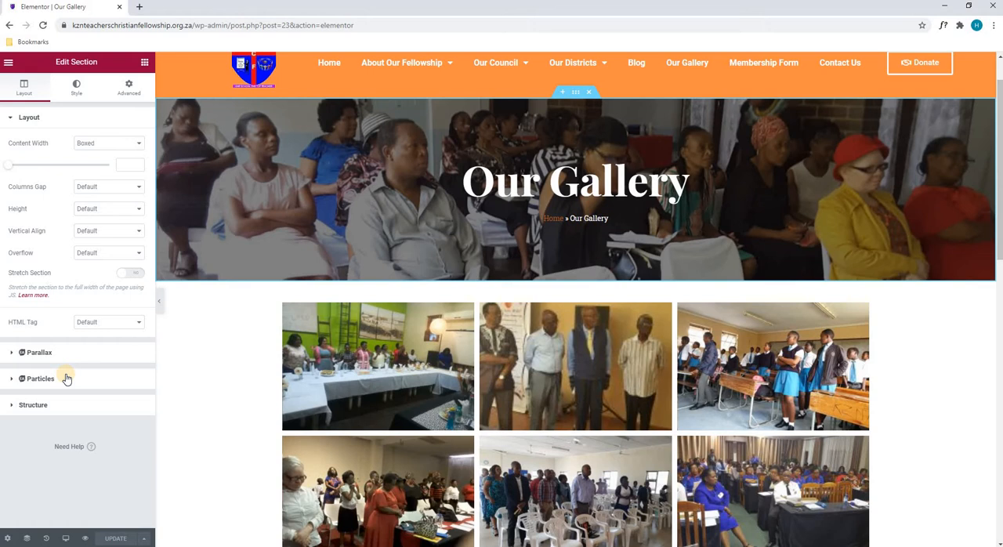
{"action": "left_click", "coordinate": [30, 407]}
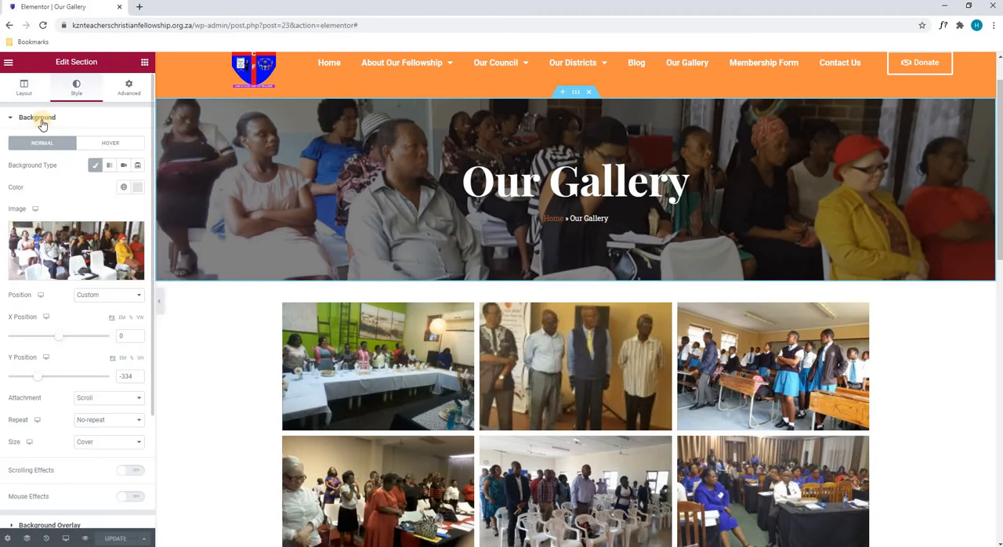
- Browse the media library and file upload options for the banner's background image, and close them without choosing an image
{"action": "mouse_move", "coordinate": [56, 251]}
{"action": "left_click", "coordinate": [68, 251]}
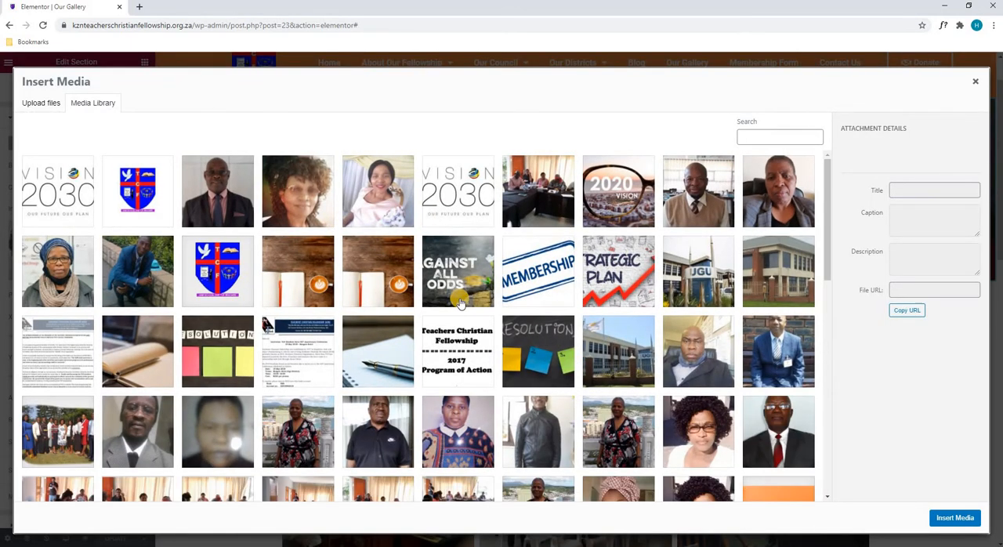
{"action": "scroll", "coordinate": [470, 306], "scroll_direction": "down", "scroll_amount": 3}
{"action": "scroll", "coordinate": [470, 304], "scroll_direction": "down", "scroll_amount": 10}
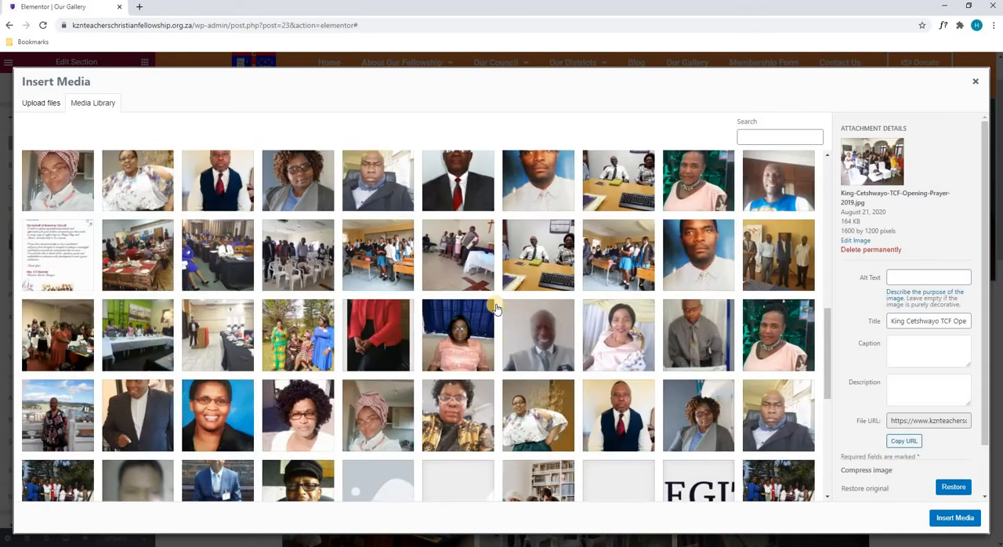
{"action": "scroll", "coordinate": [504, 312], "scroll_direction": "down", "scroll_amount": 2}
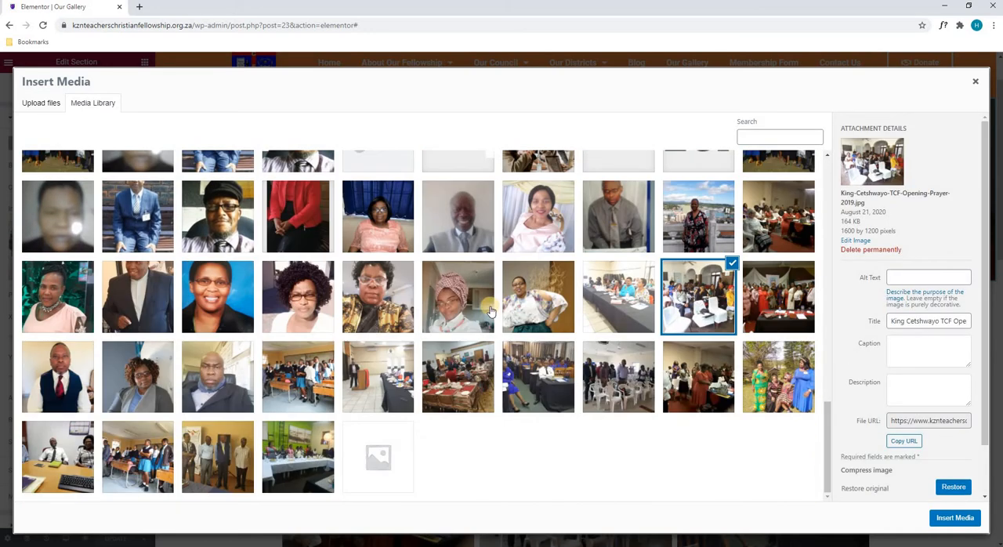
{"action": "left_click", "coordinate": [33, 108]}
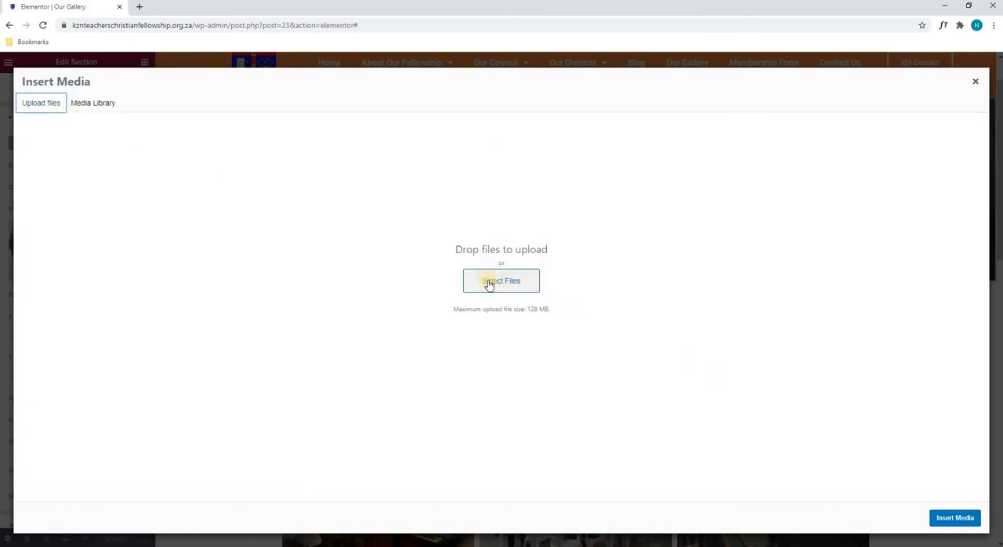
{"action": "left_click", "coordinate": [978, 83]}
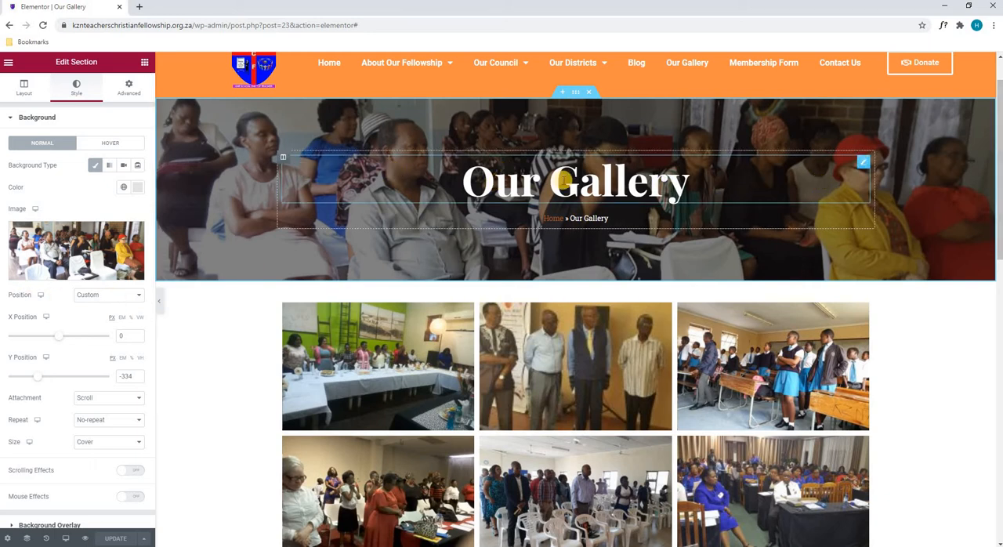
- Try an X position of 124 for the banner's background image, and set it back to 0
{"action": "mouse_move", "coordinate": [61, 343]}
{"action": "left_mouse_down"}
{"action": "mouse_move", "coordinate": [27, 343]}
{"action": "mouse_move", "coordinate": [69, 340]}
{"action": "left_mouse_up"}
{"action": "double_click", "coordinate": [130, 337]}
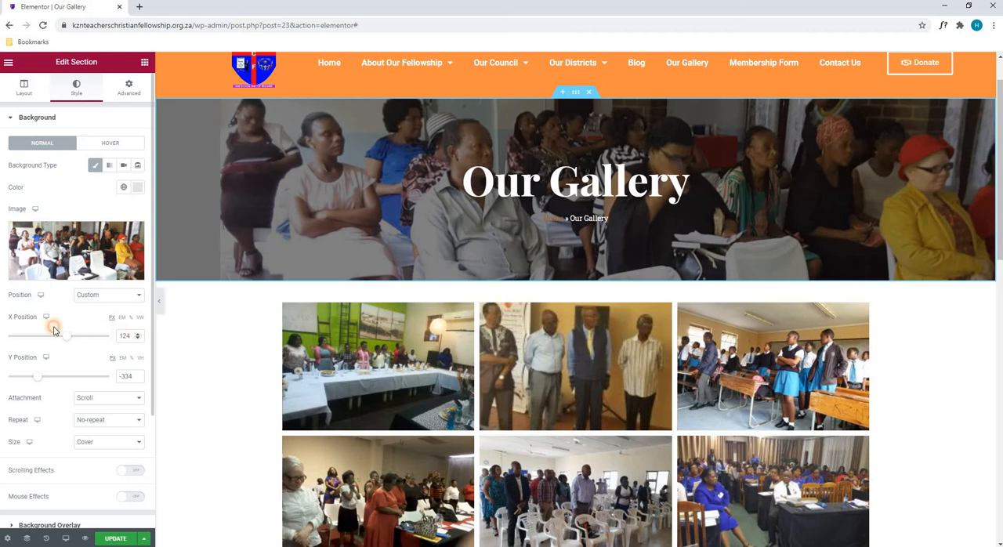
{"action": "type", "text": "0"}
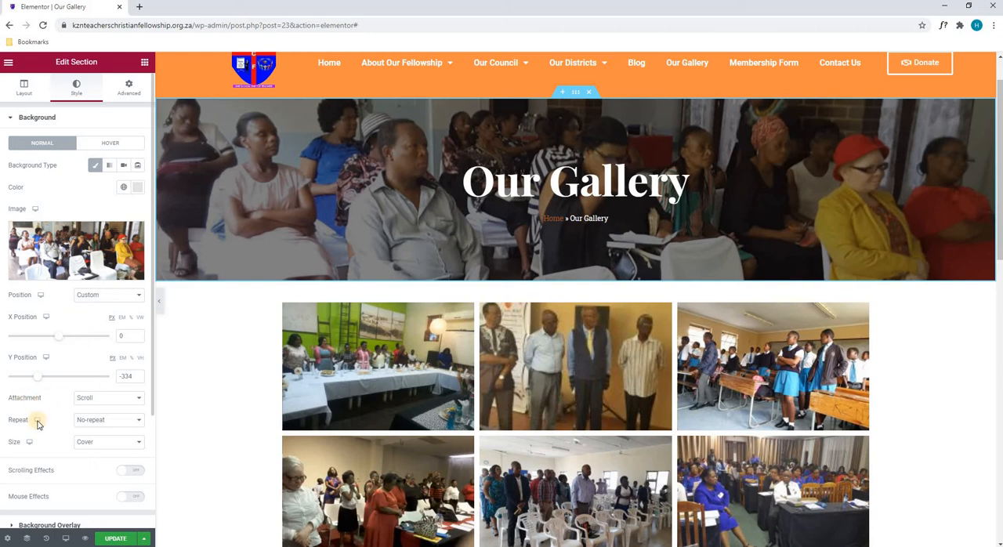
{"action": "scroll", "coordinate": [353, 286], "scroll_direction": "down", "scroll_amount": 2}
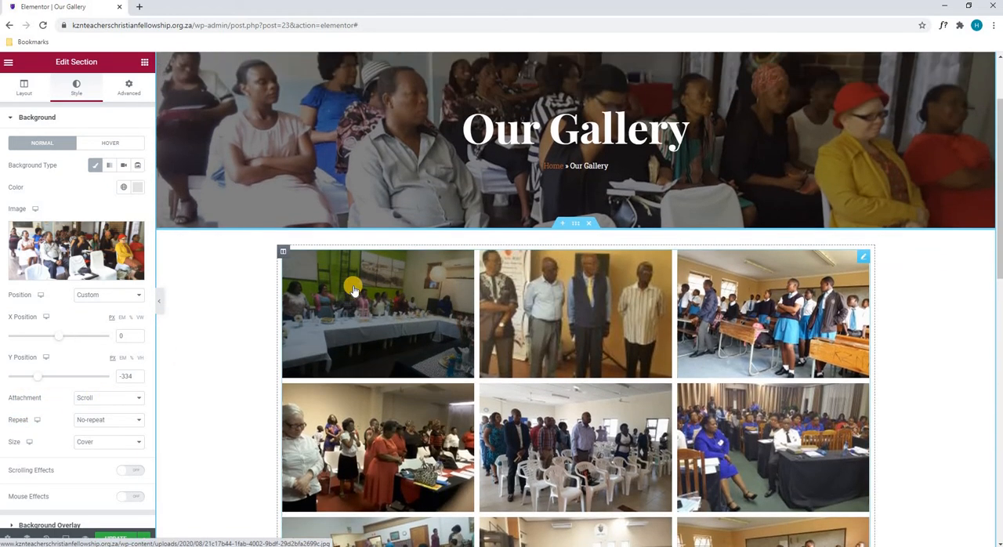
{"action": "scroll", "coordinate": [353, 284], "scroll_direction": "up", "scroll_amount": 2}
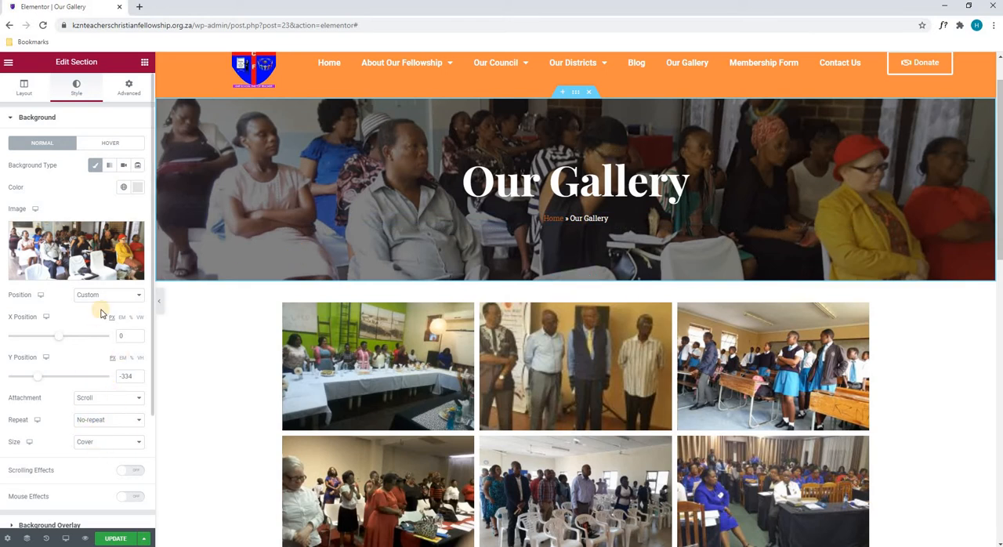
- Try another colour and opacity for the banner's background overlay, and return to black at 0.5 opacity
{"action": "scroll", "coordinate": [98, 318], "scroll_direction": "down", "scroll_amount": 2}
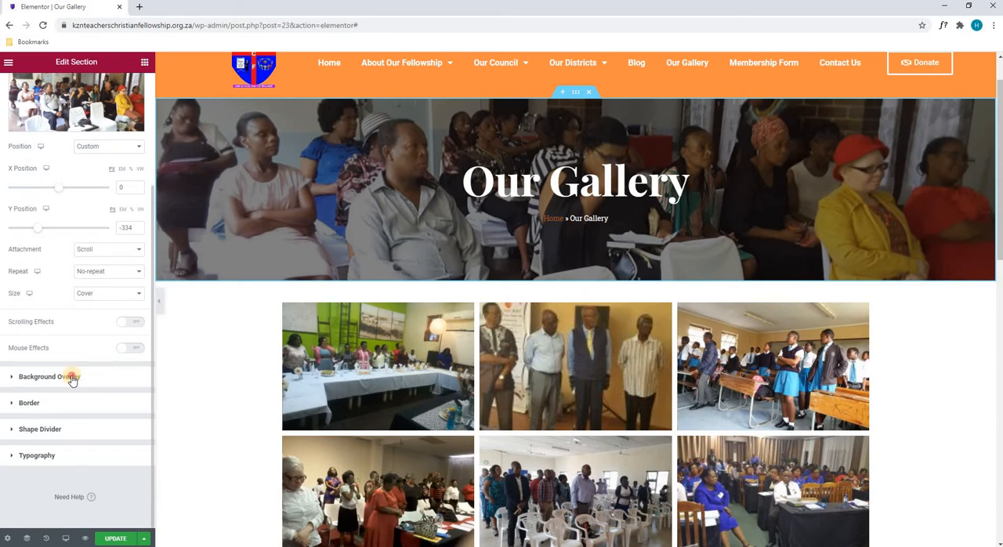
{"action": "left_click", "coordinate": [71, 377]}
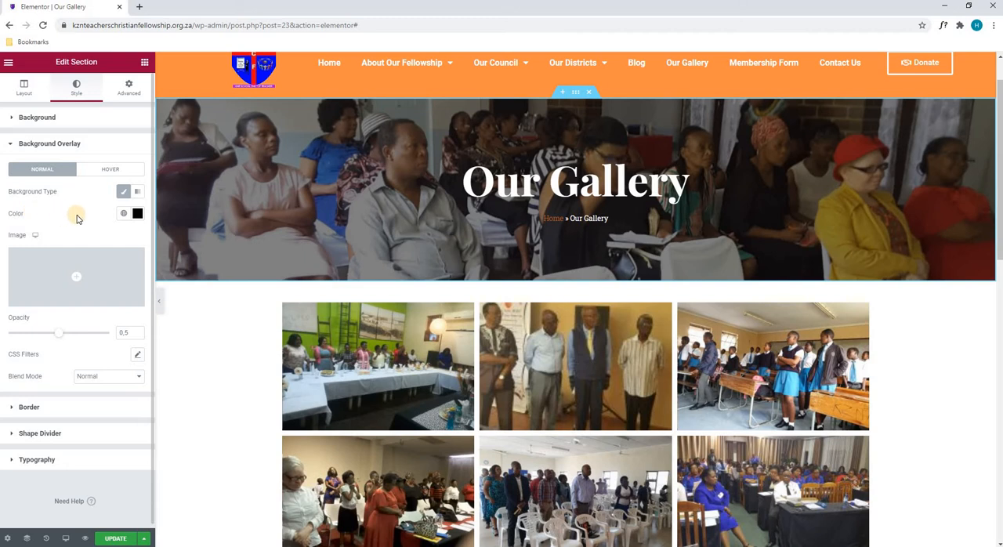
{"action": "left_click", "coordinate": [137, 213]}
{"action": "left_click_drag", "start_coordinate": [110, 272], "coordinate": [18, 339]}
{"action": "left_click", "coordinate": [69, 210]}
{"action": "mouse_move", "coordinate": [64, 336]}
{"action": "left_mouse_down"}
{"action": "mouse_move", "coordinate": [89, 332]}
{"action": "mouse_move", "coordinate": [22, 342]}
{"action": "mouse_move", "coordinate": [63, 338]}
{"action": "left_mouse_up"}
- Give the banner section a solid red border with a width of 11 on all sides
{"action": "left_click", "coordinate": [30, 405]}
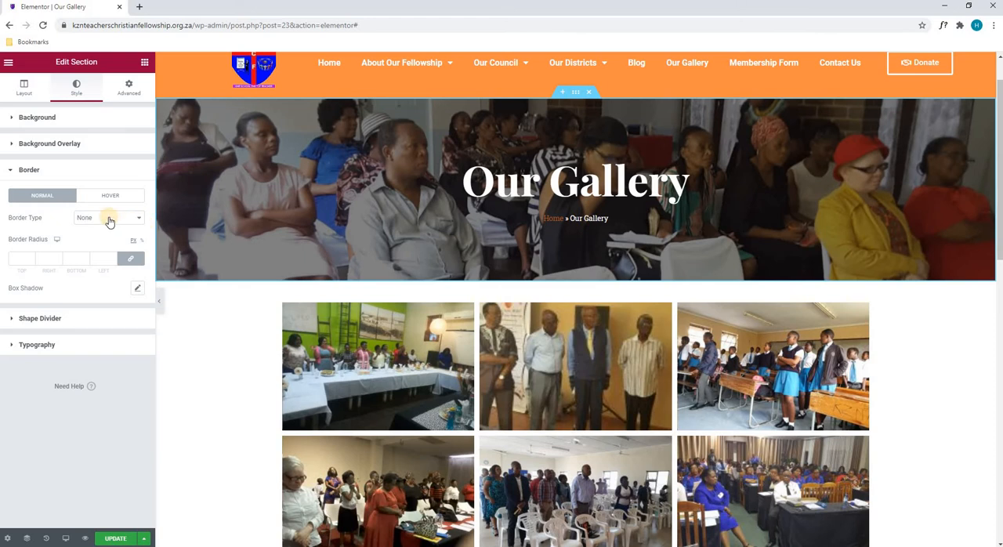
{"action": "left_click", "coordinate": [110, 220]}
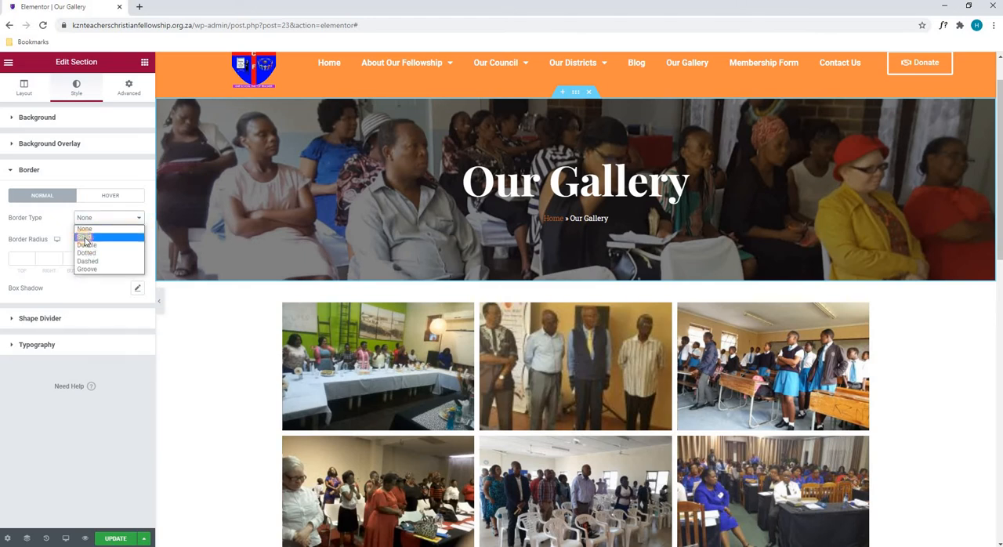
{"action": "left_click", "coordinate": [87, 239]}
{"action": "left_click", "coordinate": [114, 257]}
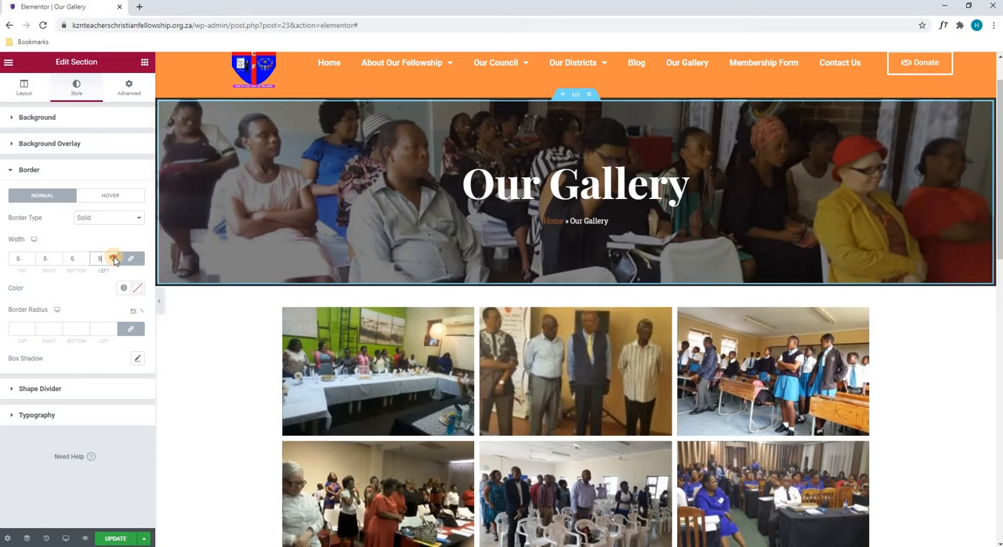
{"action": "left_click", "coordinate": [138, 290]}
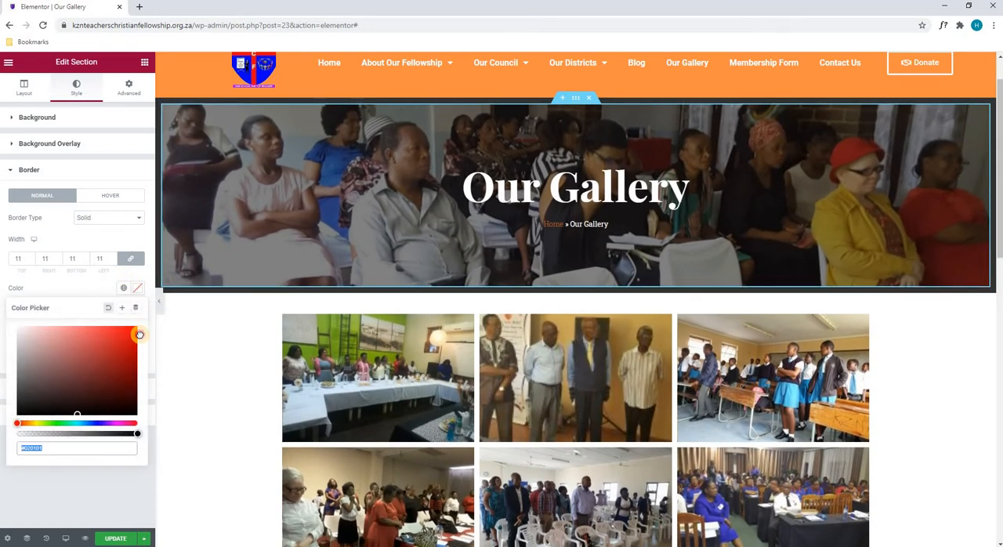
{"action": "left_click", "coordinate": [137, 335]}
{"action": "left_click", "coordinate": [73, 281]}
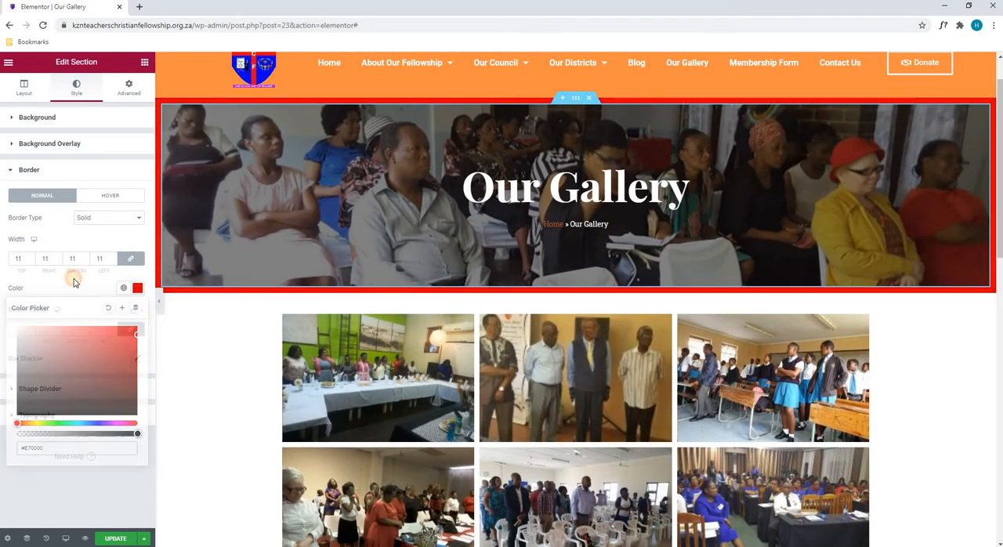
- Give the banner section a solid dark maroon hover border with a width of 10 on all sides
{"action": "left_click", "coordinate": [102, 198]}
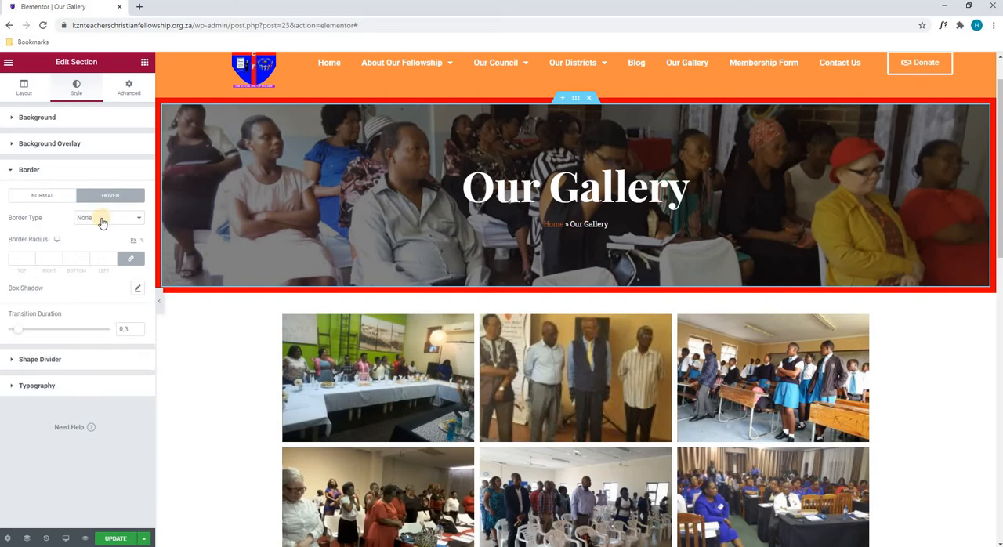
{"action": "left_click", "coordinate": [101, 223]}
{"action": "left_click", "coordinate": [100, 234]}
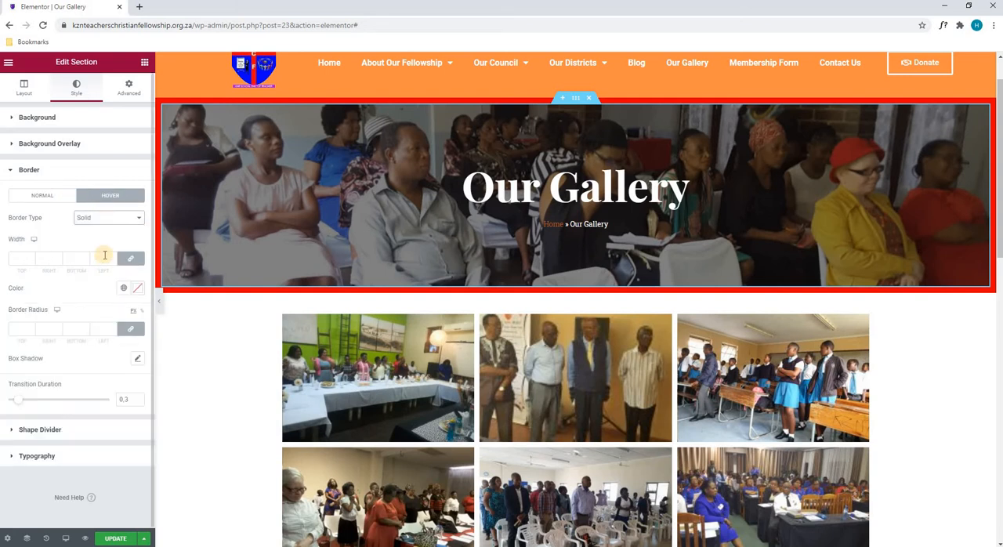
{"action": "left_click", "coordinate": [110, 259]}
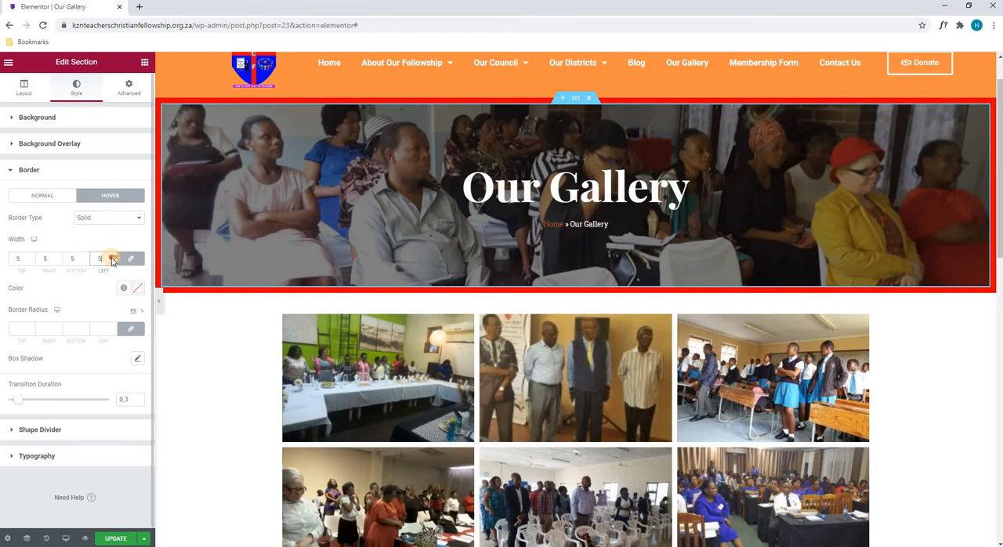
{"action": "left_click", "coordinate": [112, 257]}
{"action": "left_click", "coordinate": [137, 288]}
{"action": "left_click_drag", "start_coordinate": [94, 381], "coordinate": [123, 401]}
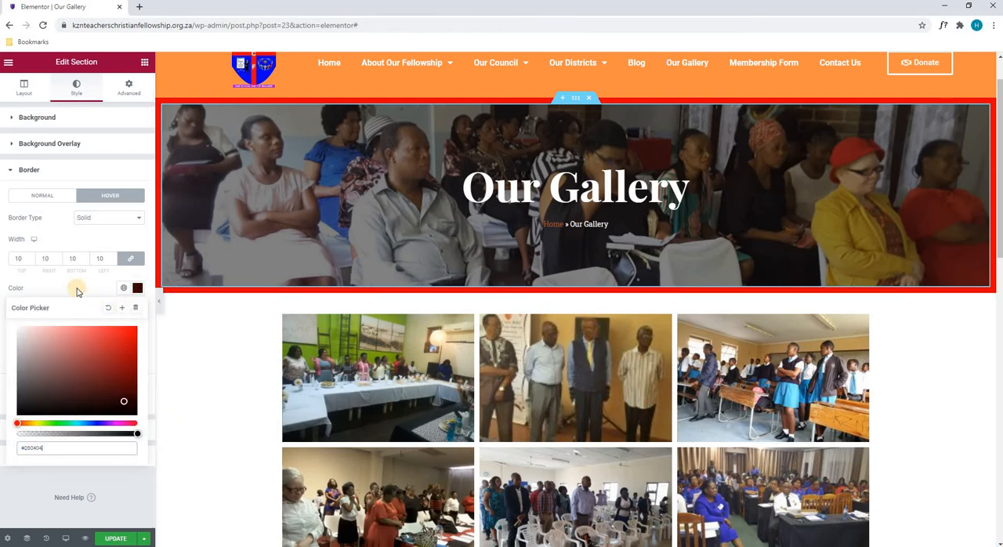
{"action": "left_click", "coordinate": [76, 289]}
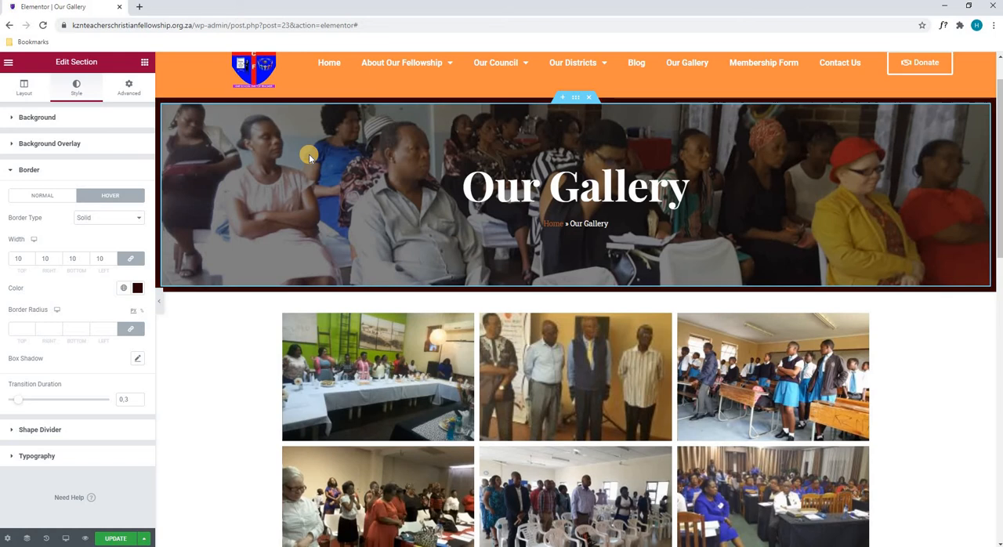
- Set the banner section's border type to None for both the hover and normal states
{"action": "left_click", "coordinate": [99, 221]}
{"action": "left_click", "coordinate": [94, 227]}
{"action": "left_click", "coordinate": [58, 197]}
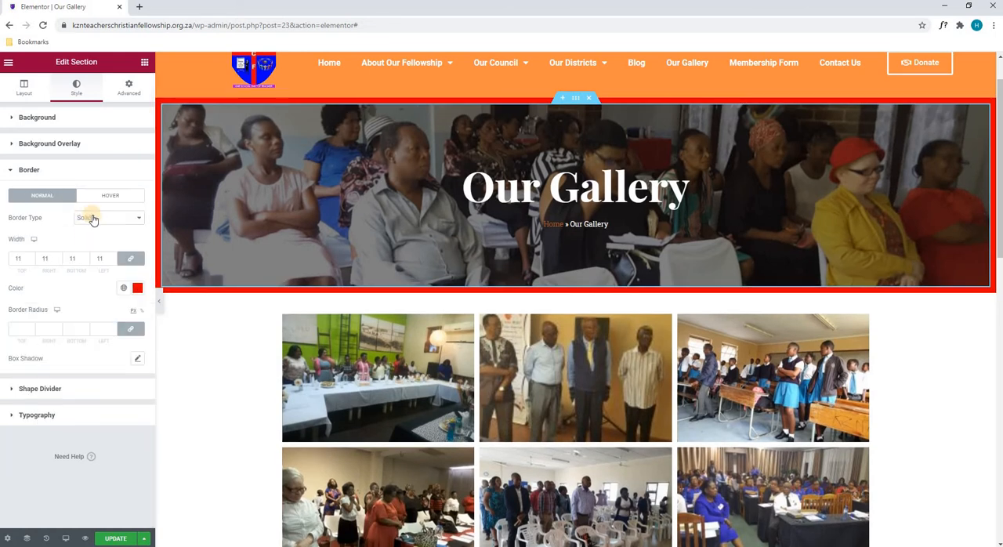
{"action": "left_click", "coordinate": [92, 220]}
{"action": "left_click", "coordinate": [94, 231]}
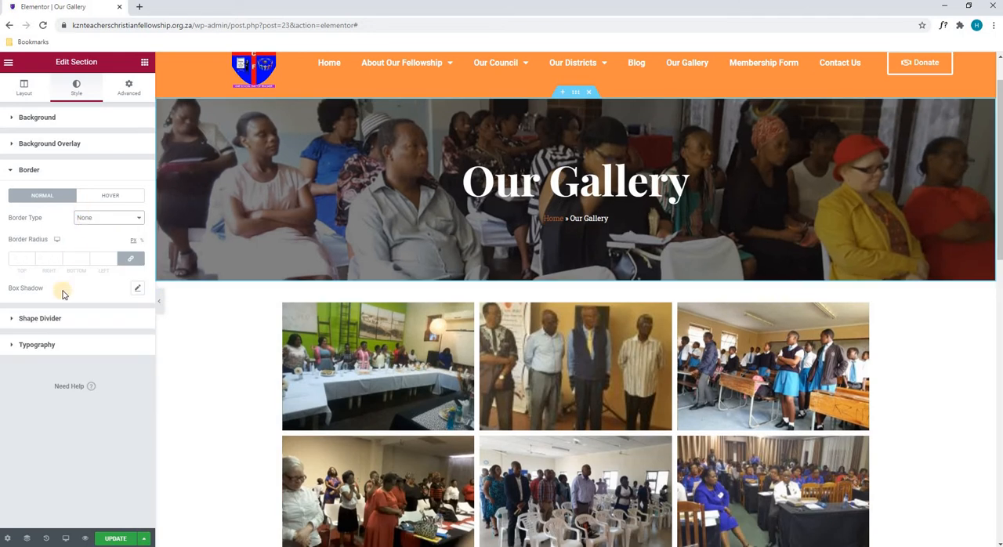
- Try the Mountains shape divider at the top of the banner section, and set its type back to None
{"action": "left_click", "coordinate": [47, 318]}
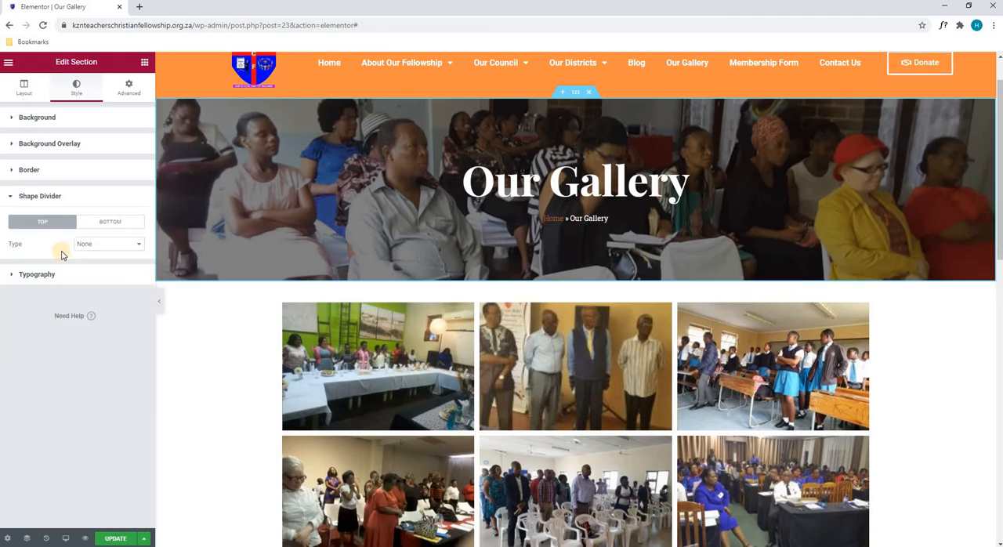
{"action": "left_click", "coordinate": [105, 223]}
{"action": "left_click", "coordinate": [57, 223]}
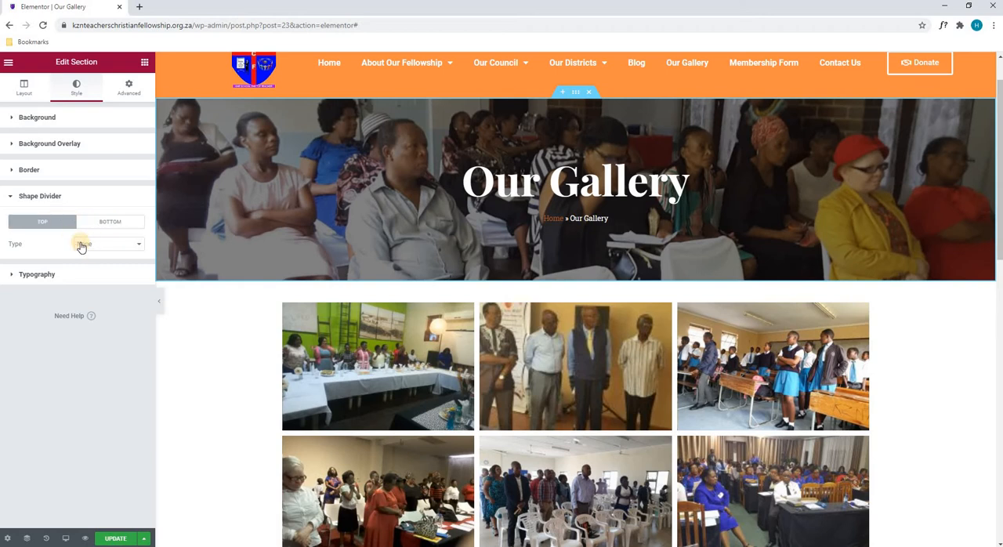
{"action": "left_click", "coordinate": [88, 245]}
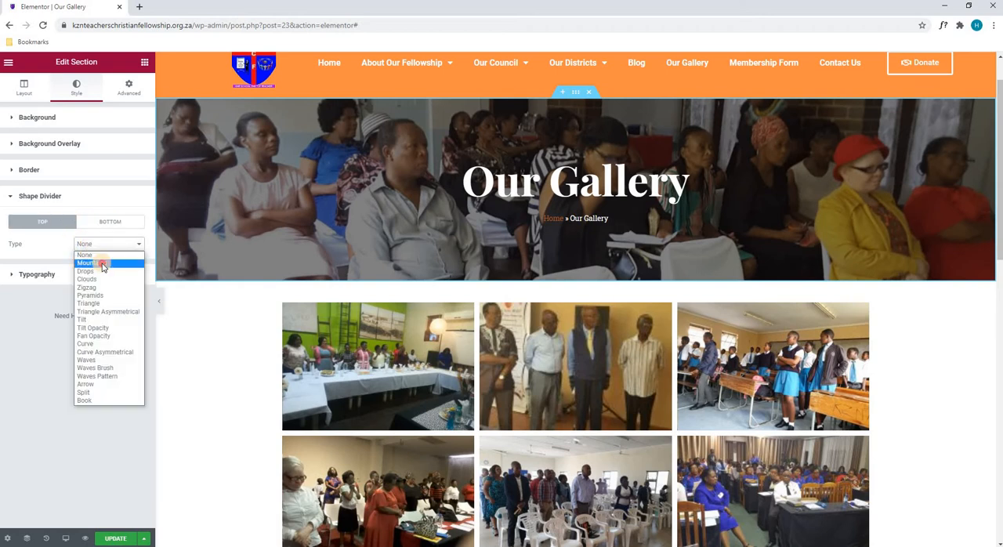
{"action": "left_click", "coordinate": [101, 262]}
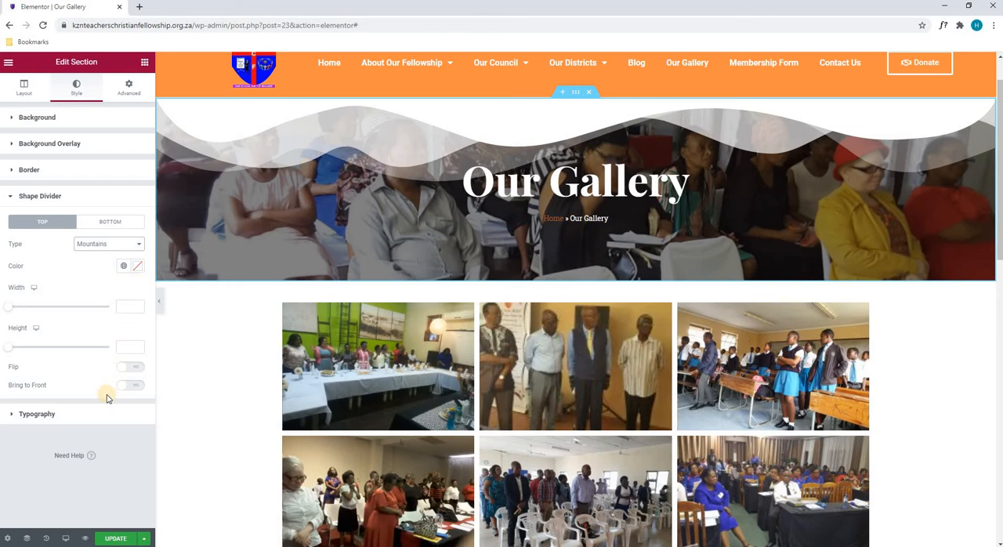
{"action": "left_click", "coordinate": [92, 249]}
{"action": "left_click", "coordinate": [90, 256]}
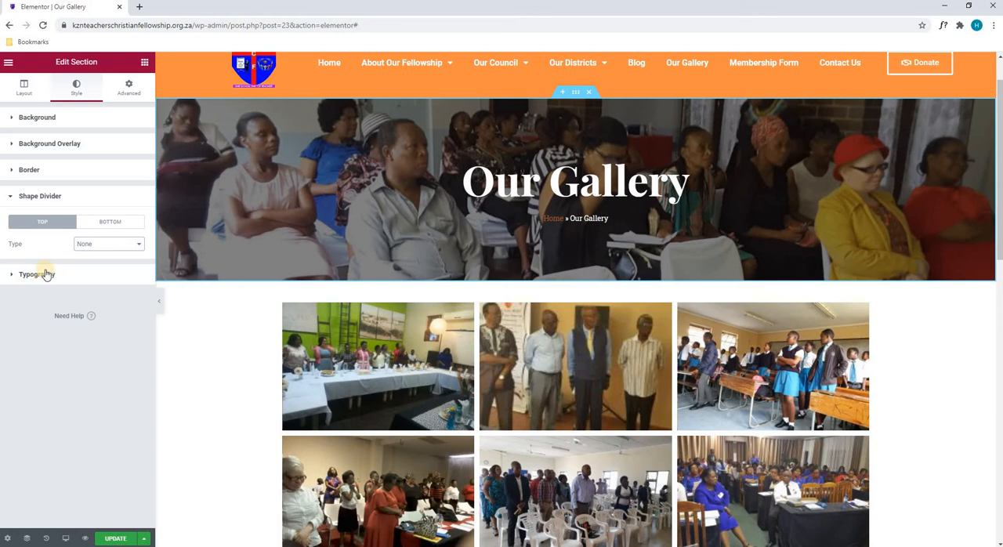
- Review the banner section's Typography and Advanced settings, and the Layout and Style settings of its inner column
{"action": "left_click", "coordinate": [69, 276]}
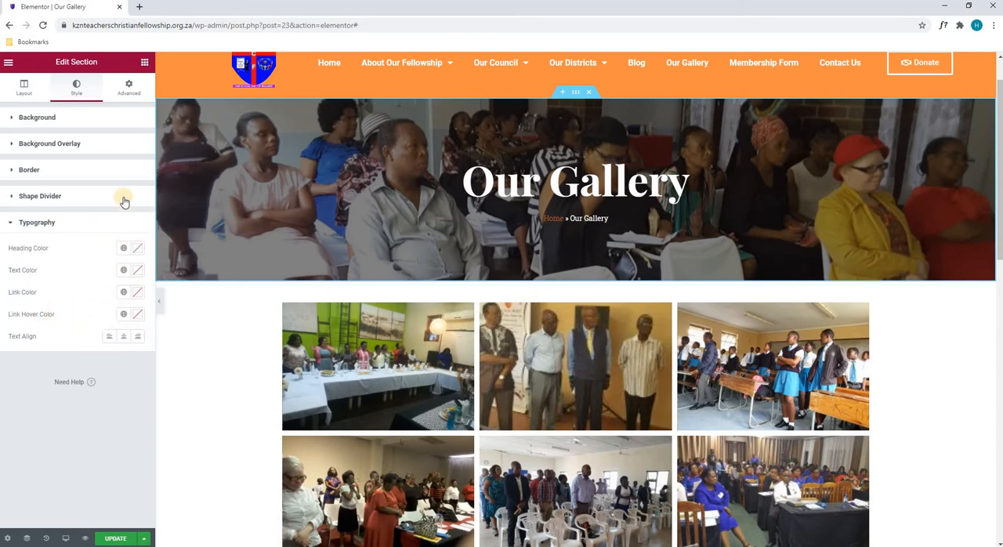
{"action": "left_click", "coordinate": [126, 93]}
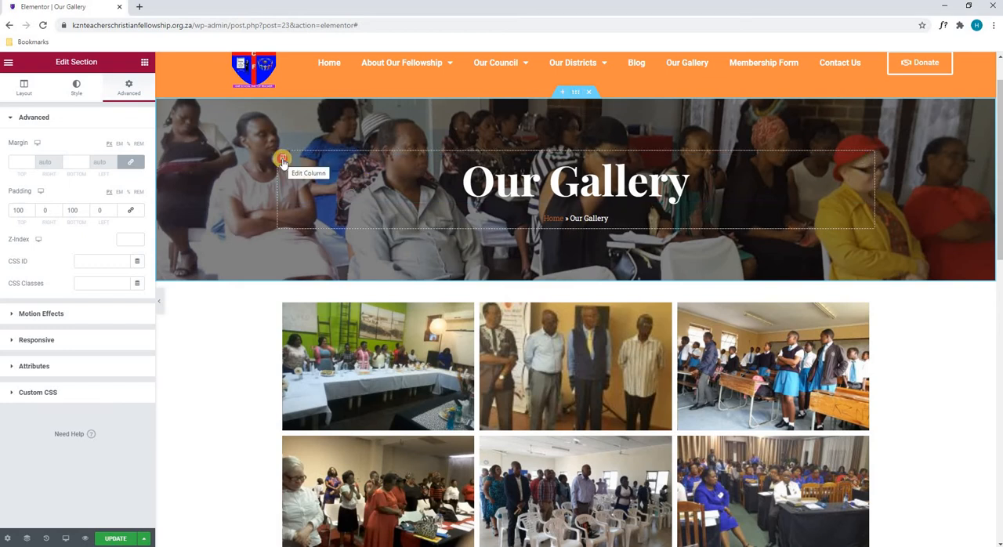
{"action": "left_click", "coordinate": [283, 161]}
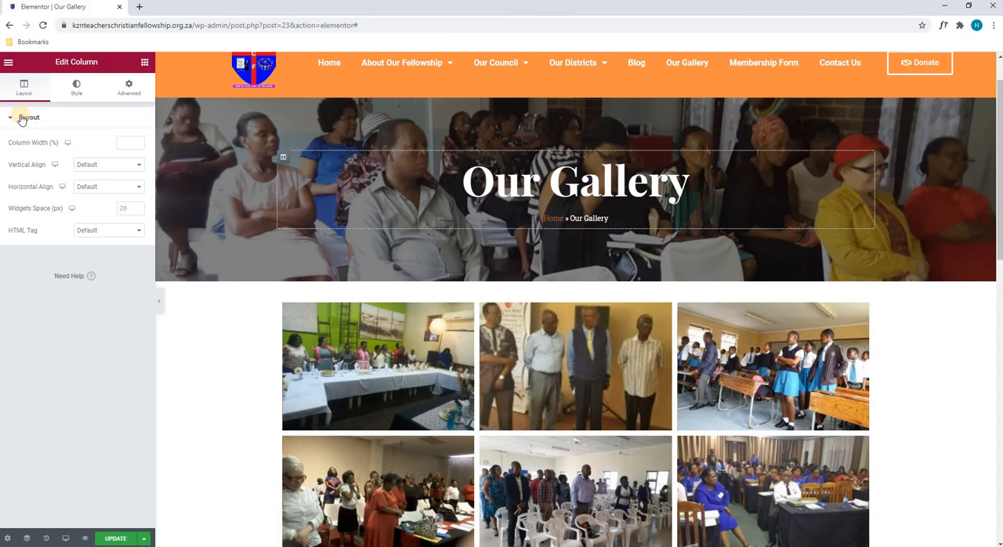
{"action": "left_click", "coordinate": [81, 102]}
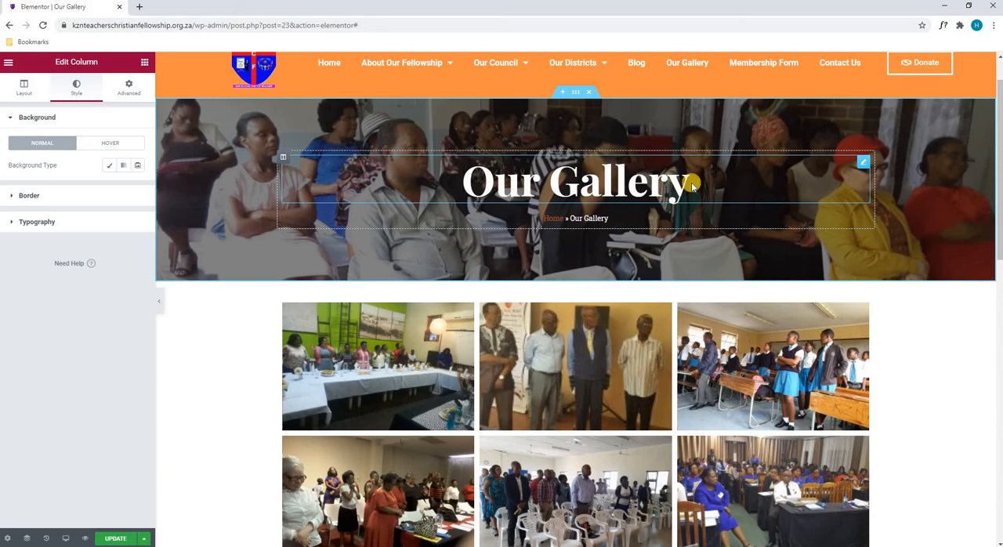
- Try adding "..." to the banner heading's title and aligning it left, and restore the title "Our Gallery" and centre alignment
{"action": "left_click", "coordinate": [863, 162]}
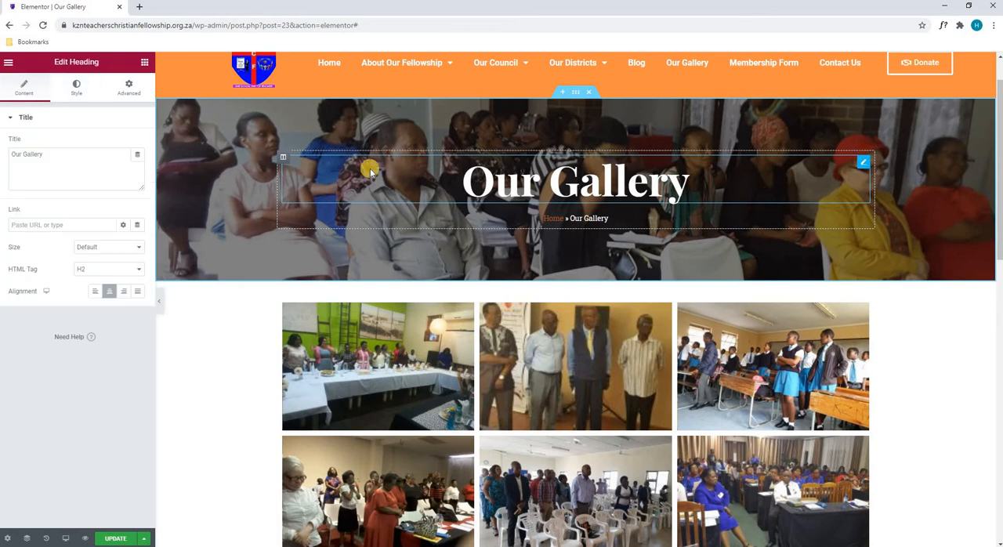
{"action": "left_click", "coordinate": [122, 183]}
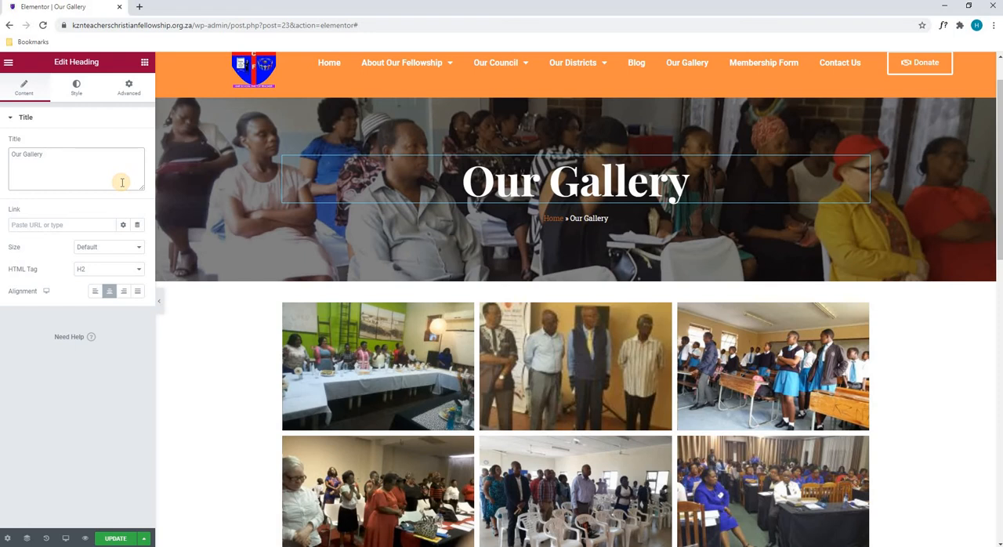
{"action": "type", "text": "..."}
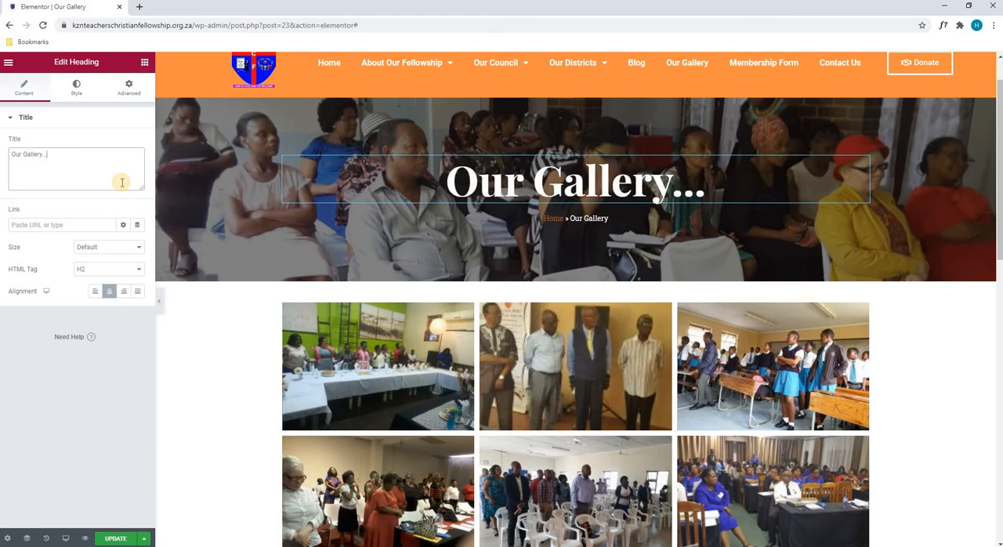
{"action": "key", "text": "BackSpace"}
{"action": "key", "text": "BackSpace"}
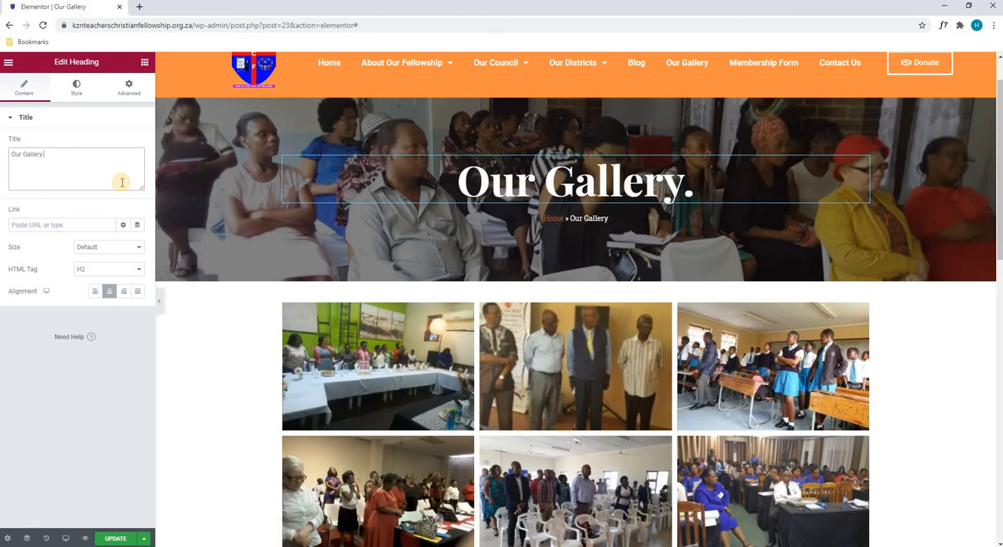
{"action": "key", "text": "BackSpace"}
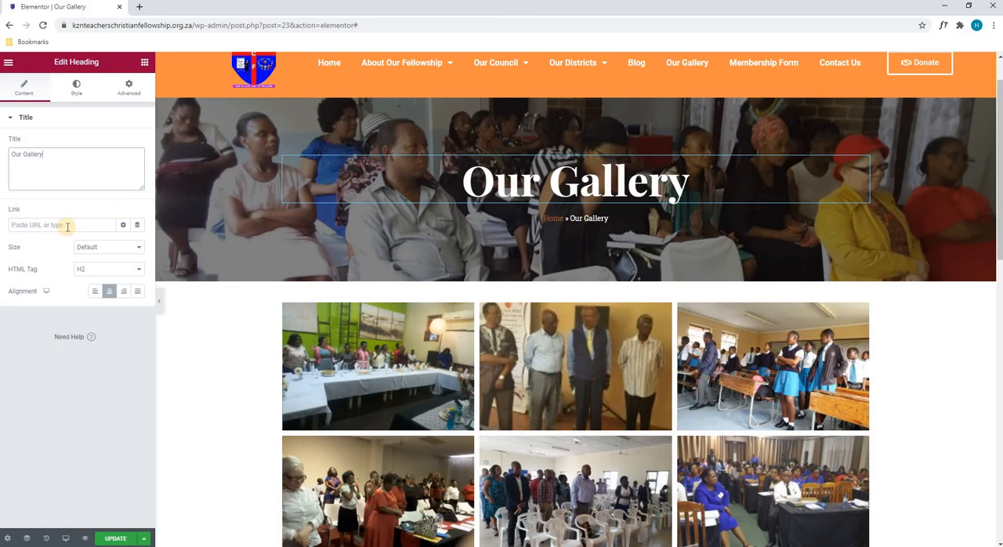
{"action": "left_click", "coordinate": [94, 291]}
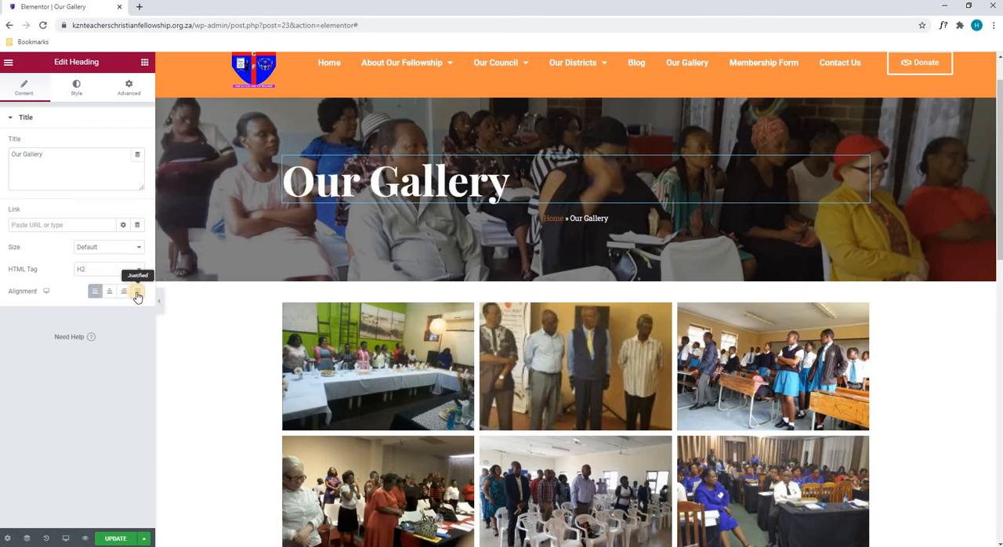
{"action": "left_click", "coordinate": [109, 291]}
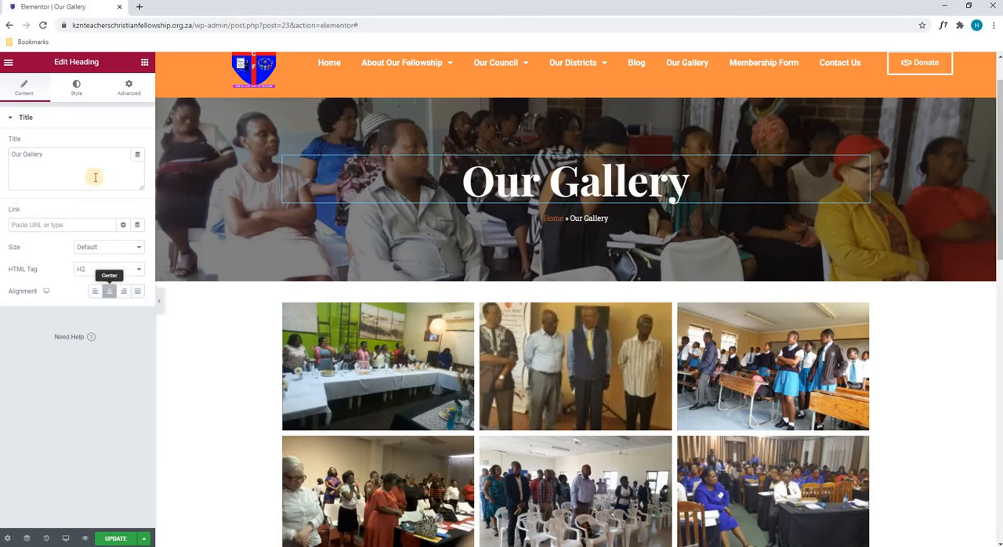
- Try other text colours for the Our Gallery heading, and return it to white
{"action": "left_click", "coordinate": [77, 87]}
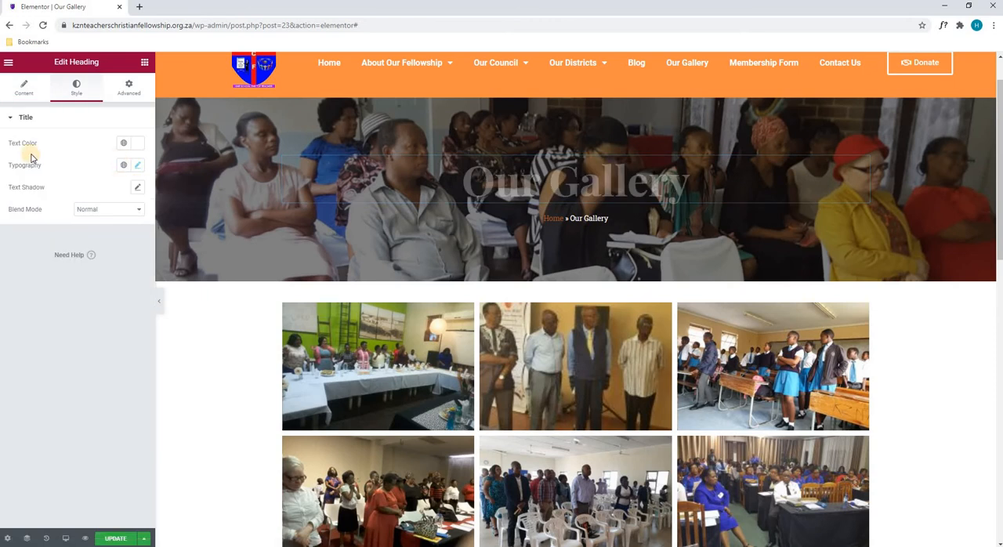
{"action": "left_click", "coordinate": [137, 143]}
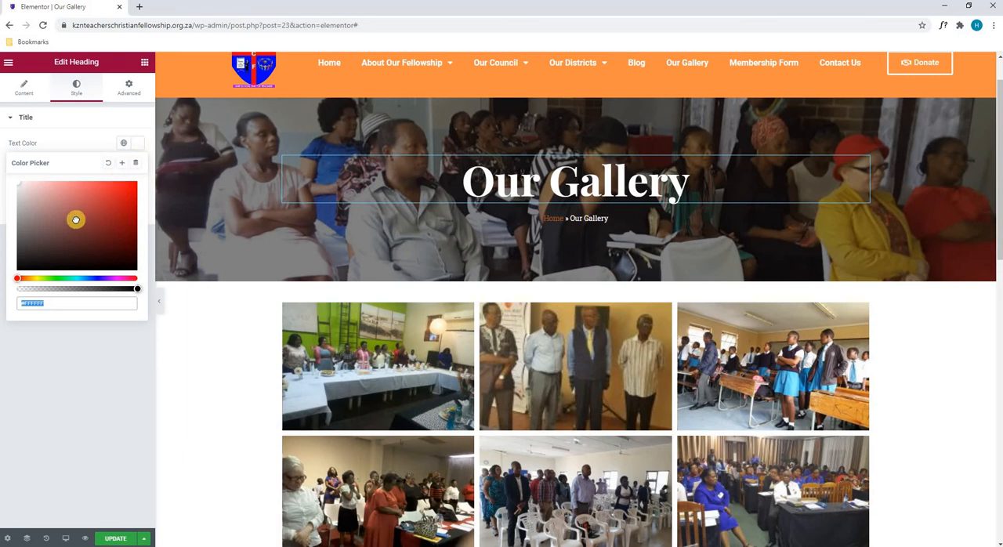
{"action": "left_click", "coordinate": [134, 193]}
{"action": "mouse_move", "coordinate": [135, 196]}
{"action": "left_mouse_down"}
{"action": "mouse_move", "coordinate": [43, 266]}
{"action": "mouse_move", "coordinate": [112, 233]}
{"action": "mouse_move", "coordinate": [66, 198]}
{"action": "left_mouse_up"}
{"action": "left_click_drag", "start_coordinate": [21, 168], "coordinate": [7, 146]}
{"action": "left_click", "coordinate": [72, 138]}
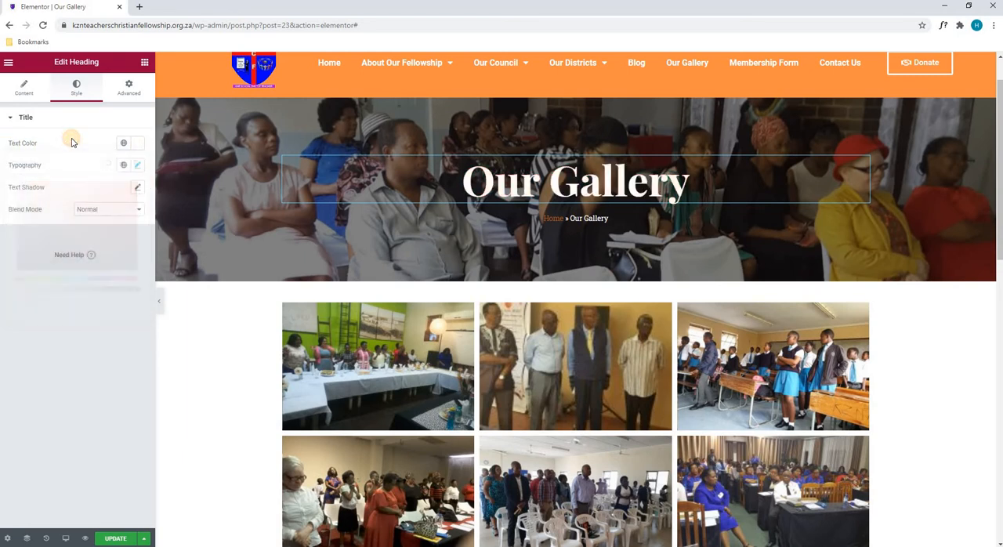
- Try a different font size in the heading's typography, and set the size back to 80 px
{"action": "left_click", "coordinate": [138, 166]}
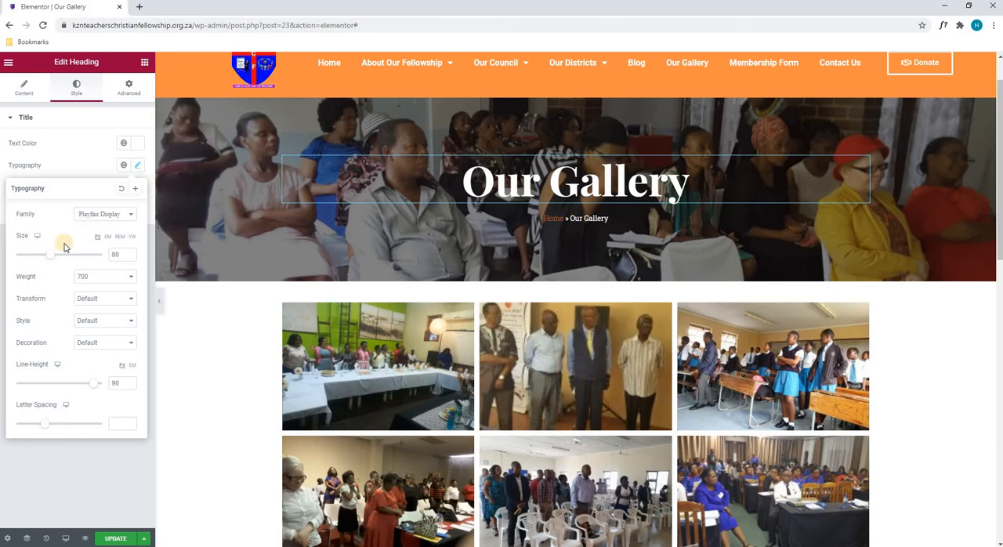
{"action": "left_click_drag", "start_coordinate": [55, 260], "coordinate": [99, 254]}
{"action": "type", "text": "80"}
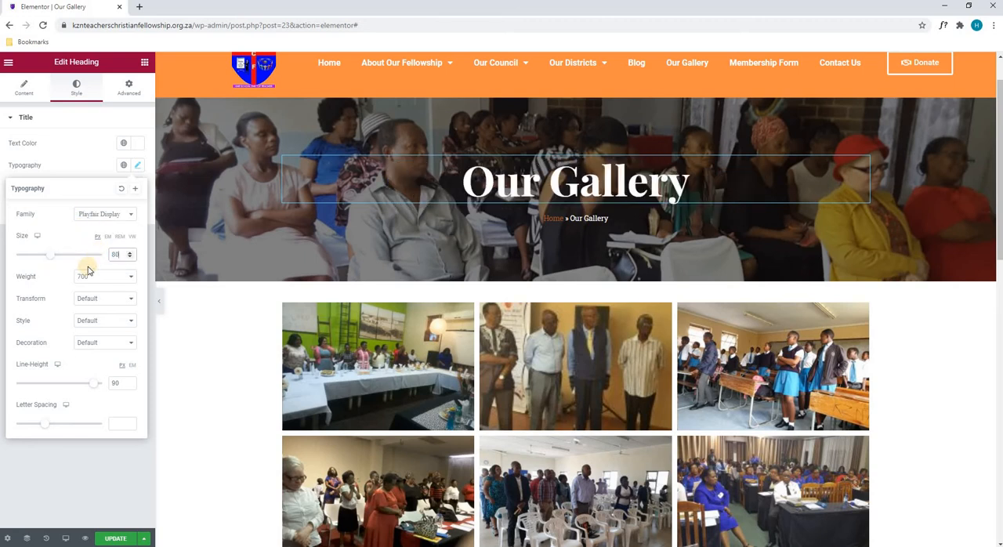
- Examine the Transform, Style and Decoration options in the heading's typography, and the heading's Advanced settings
{"action": "left_click", "coordinate": [82, 302]}
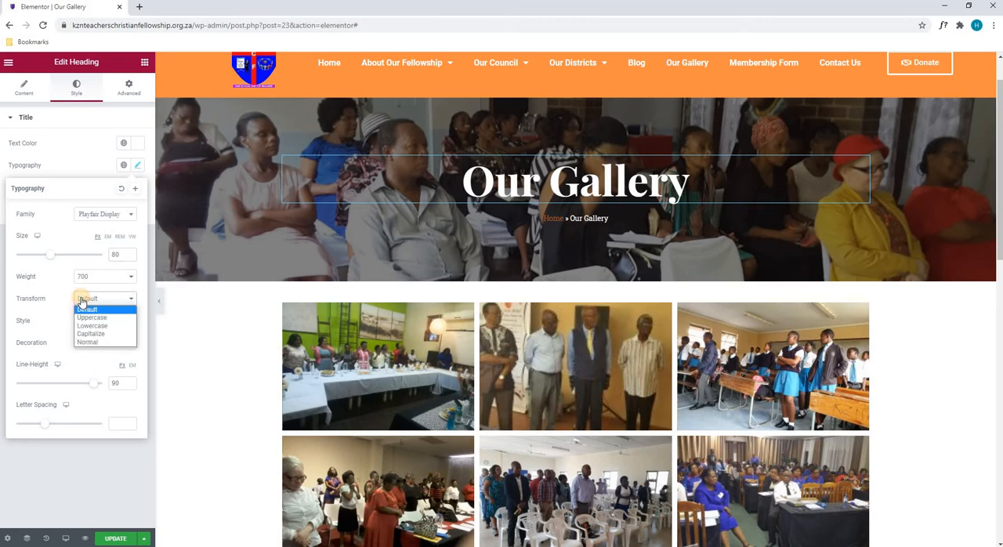
{"action": "left_click", "coordinate": [87, 309]}
{"action": "left_click", "coordinate": [100, 323]}
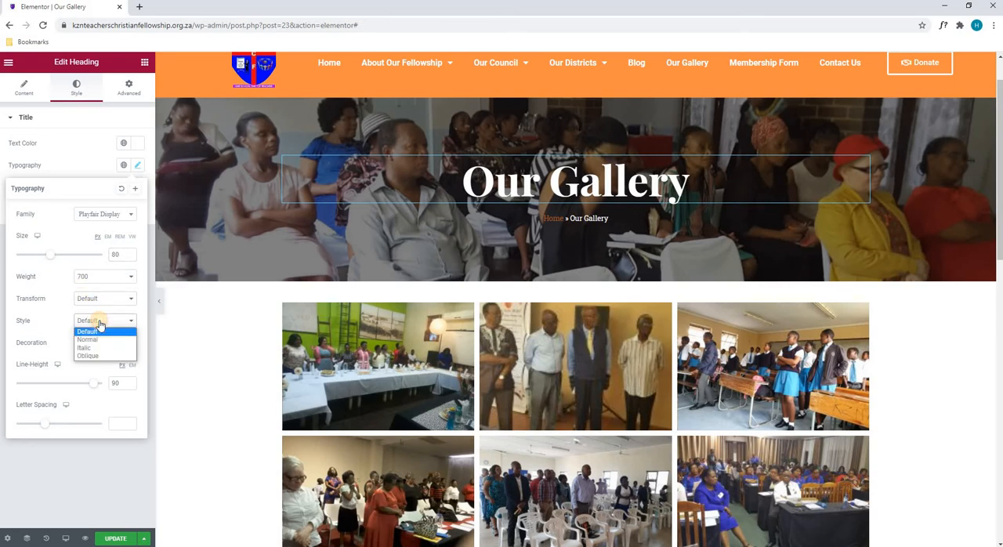
{"action": "left_click", "coordinate": [102, 323]}
{"action": "left_click", "coordinate": [101, 345]}
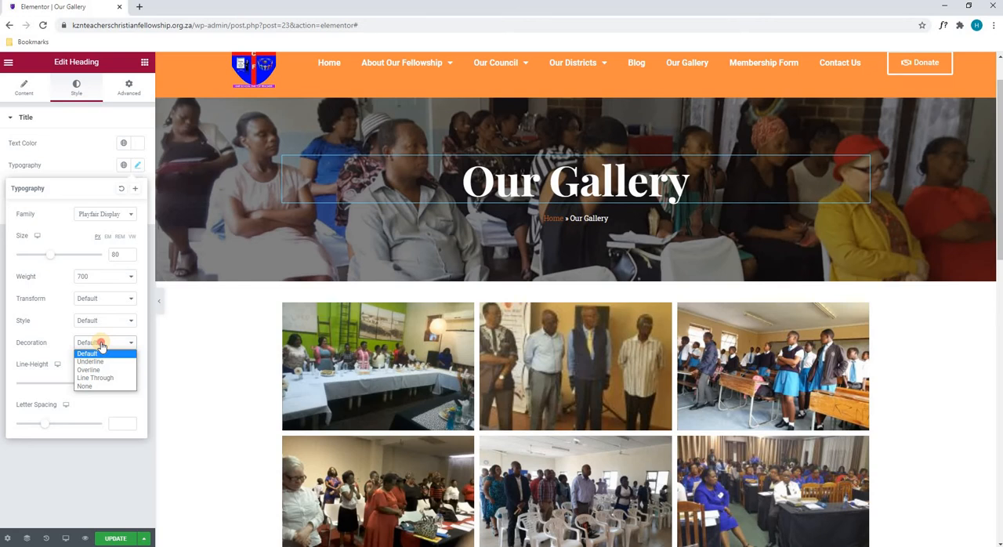
{"action": "left_click", "coordinate": [101, 345]}
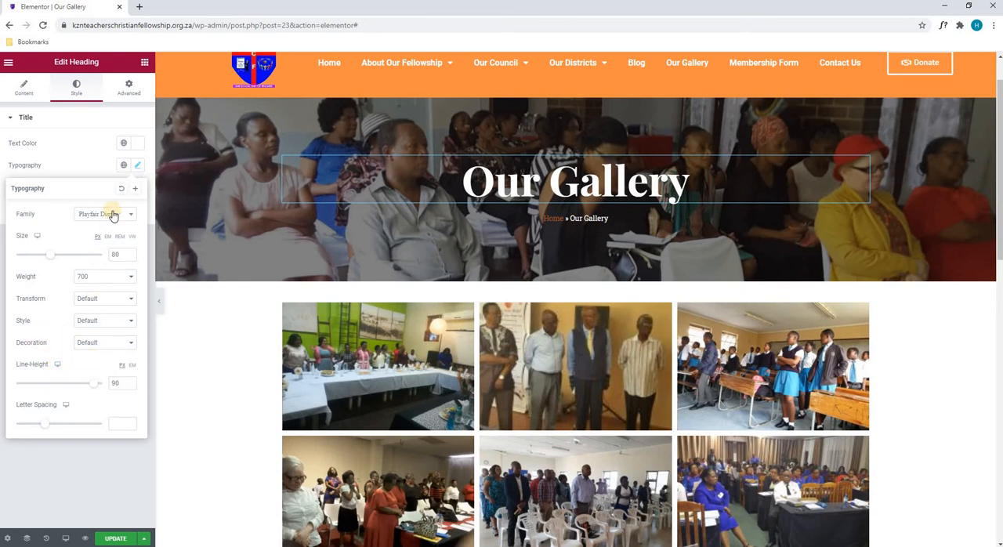
{"action": "left_click", "coordinate": [138, 166]}
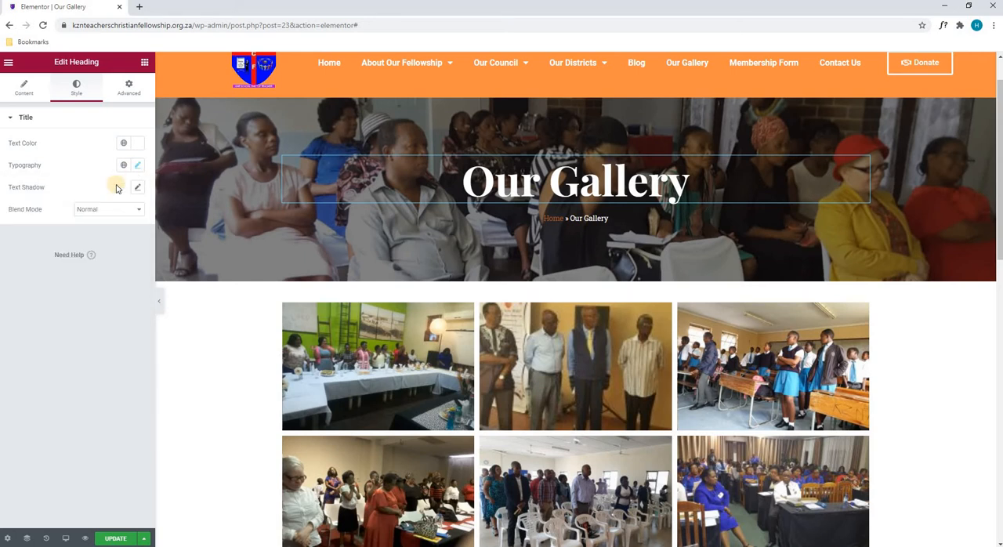
{"action": "left_click", "coordinate": [129, 90]}
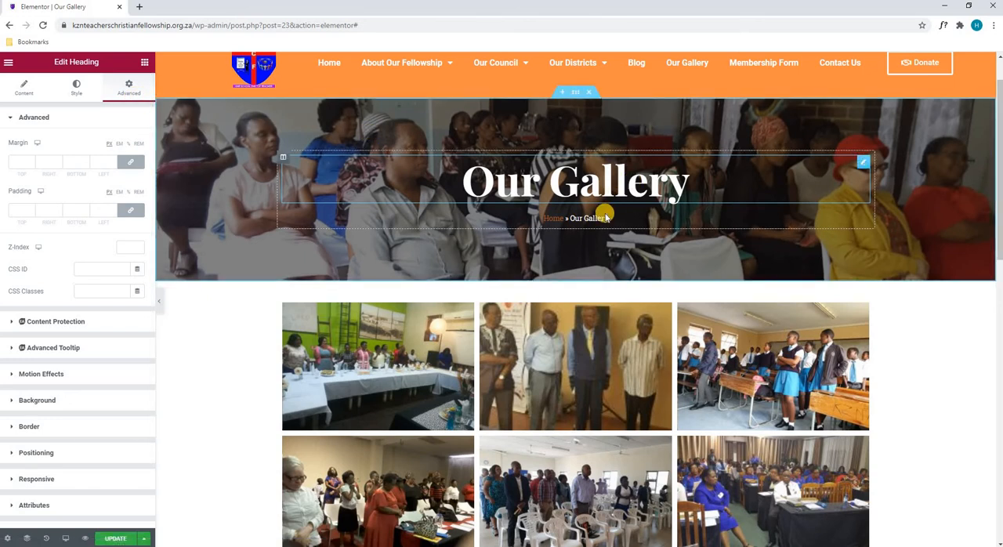
- Open the photo gallery below the banner for editing and check its Type options, keeping Single
{"action": "scroll", "coordinate": [693, 287], "scroll_direction": "down", "scroll_amount": 1}
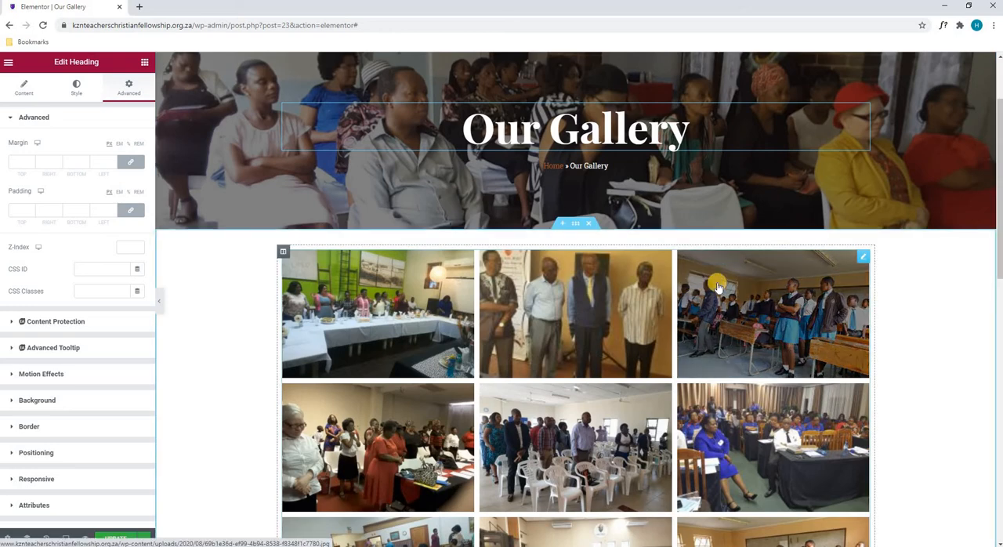
{"action": "scroll", "coordinate": [590, 421], "scroll_direction": "down", "scroll_amount": 3}
{"action": "scroll", "coordinate": [590, 421], "scroll_direction": "down", "scroll_amount": 3}
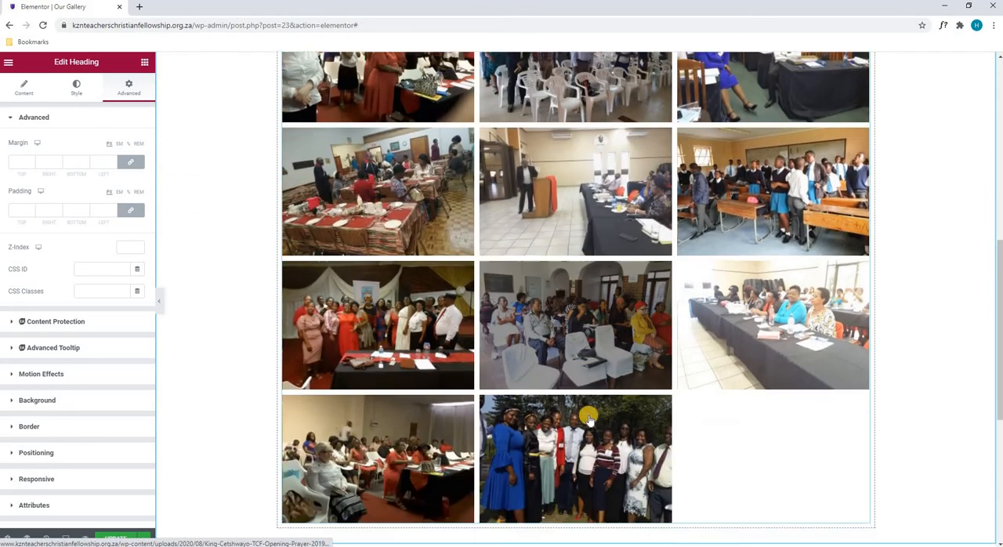
{"action": "scroll", "coordinate": [352, 339], "scroll_direction": "up", "scroll_amount": 4}
{"action": "scroll", "coordinate": [339, 278], "scroll_direction": "up", "scroll_amount": 3}
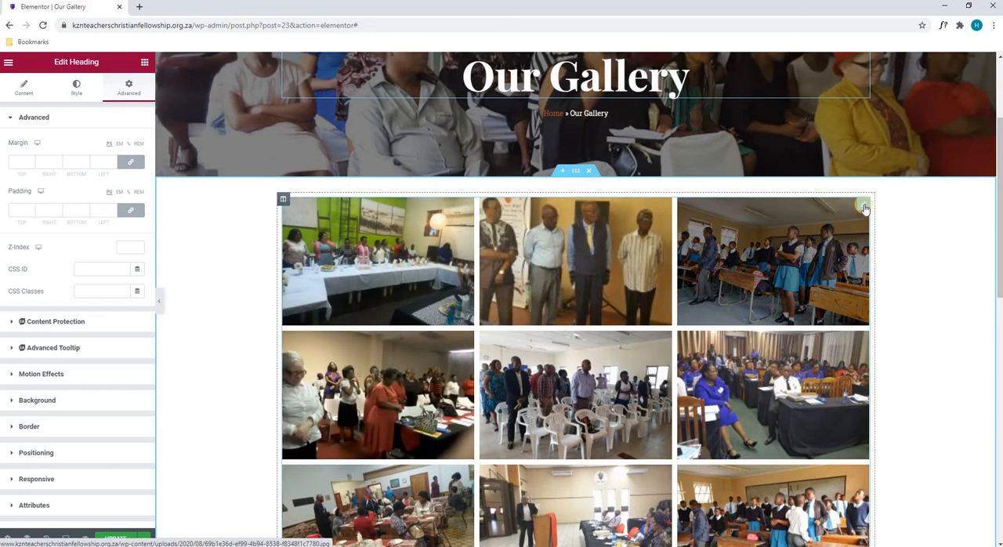
{"action": "left_click", "coordinate": [865, 208]}
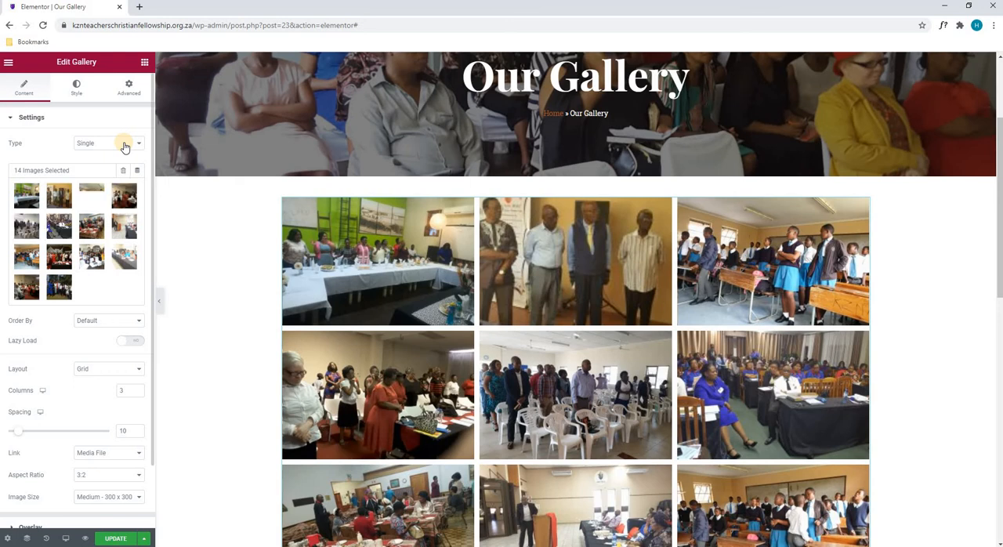
{"action": "left_click", "coordinate": [125, 146]}
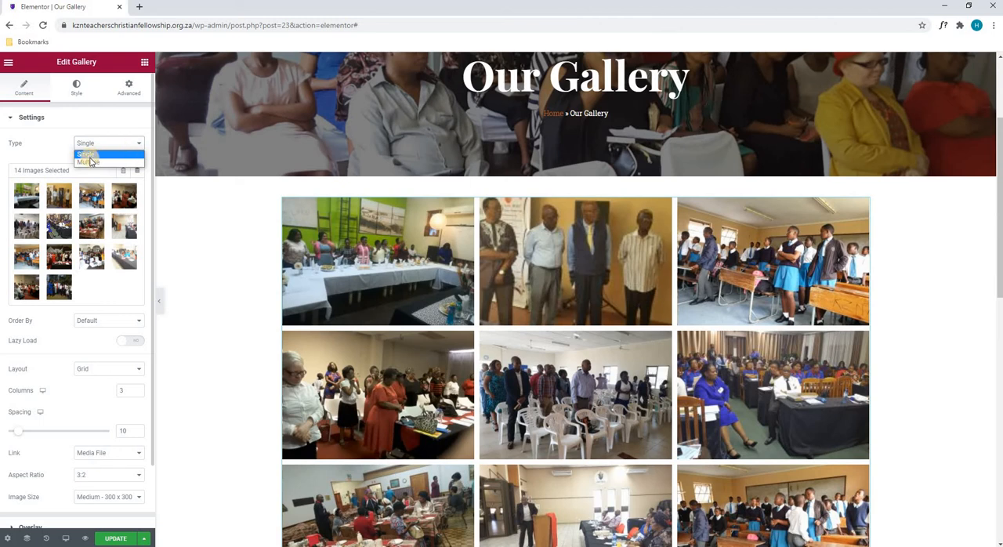
{"action": "left_click", "coordinate": [47, 148]}
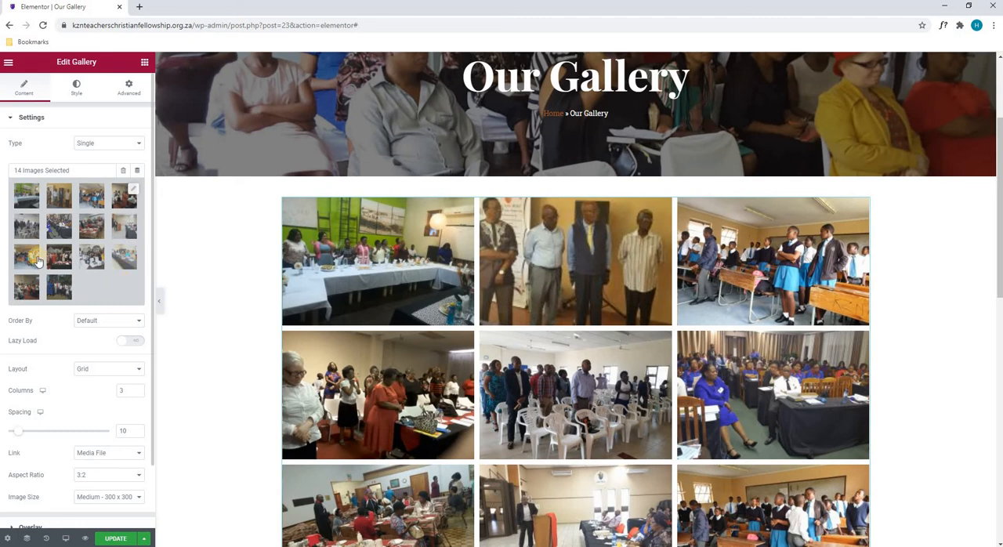
- Open the gallery's image selection, try swapping the last two photos, and put them back in their original order
{"action": "left_click", "coordinate": [75, 216]}
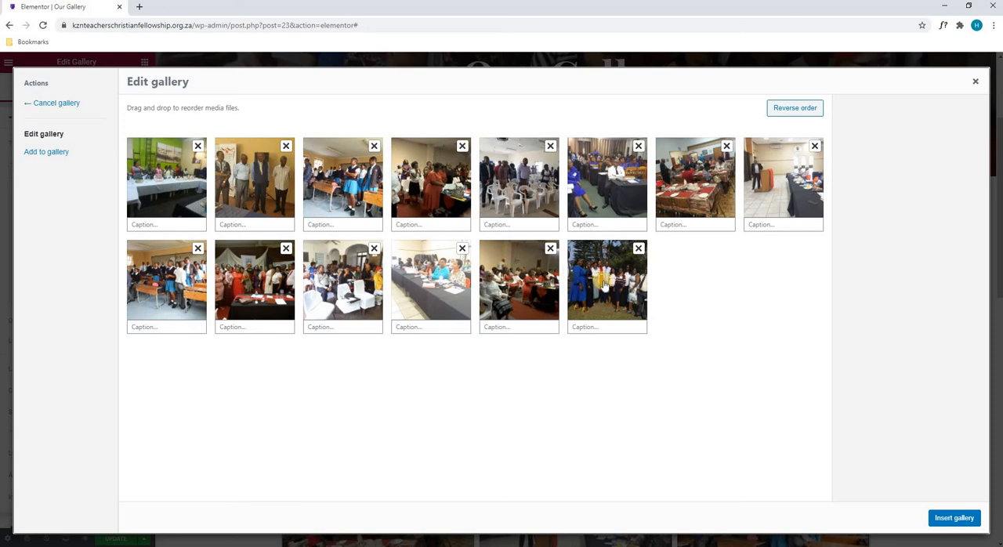
{"action": "left_click_drag", "start_coordinate": [519, 294], "coordinate": [608, 290]}
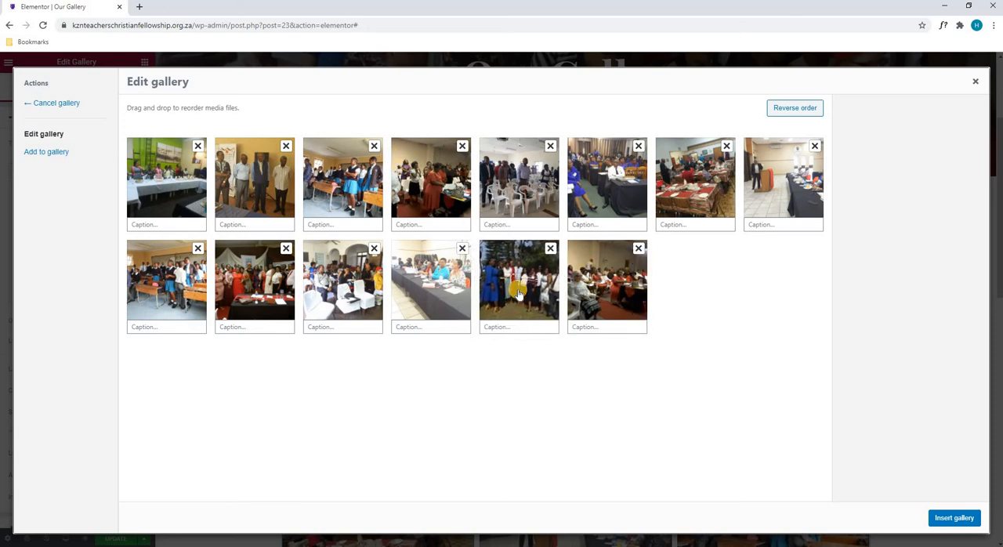
{"action": "left_click_drag", "start_coordinate": [430, 292], "coordinate": [639, 259]}
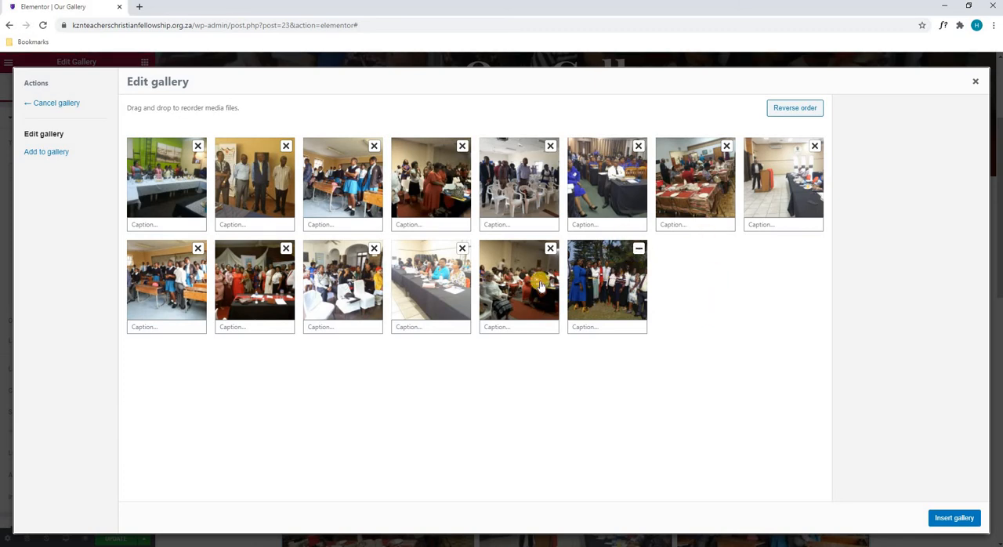
- Add the two crest logos and the first Vision 2030 image from the media library to the gallery
{"action": "left_click", "coordinate": [55, 153]}
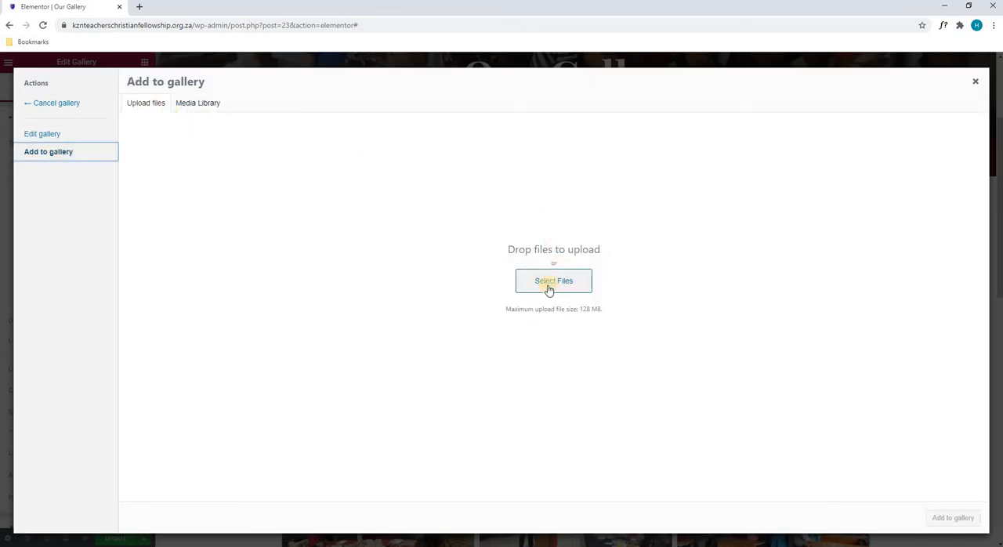
{"action": "left_click", "coordinate": [208, 107]}
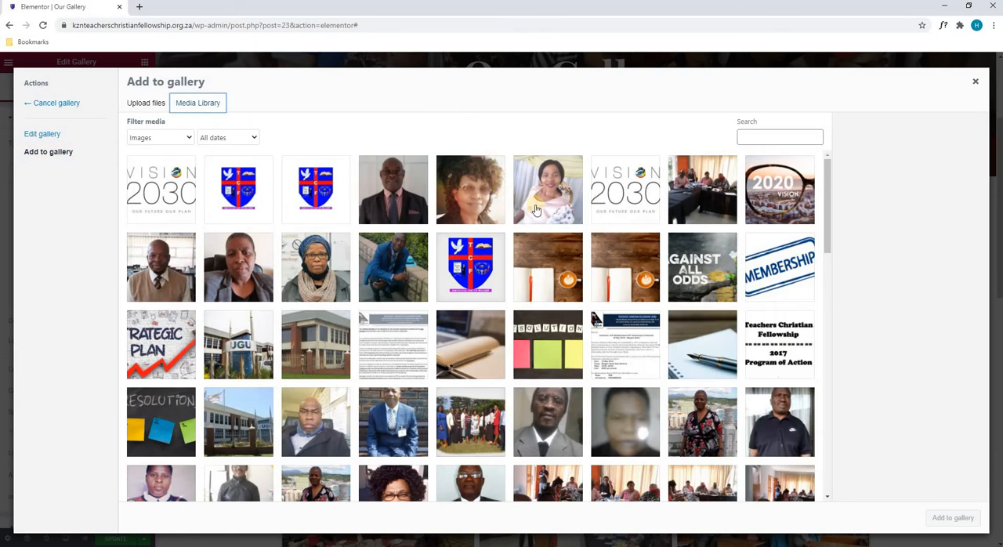
{"action": "left_click", "coordinate": [323, 187]}
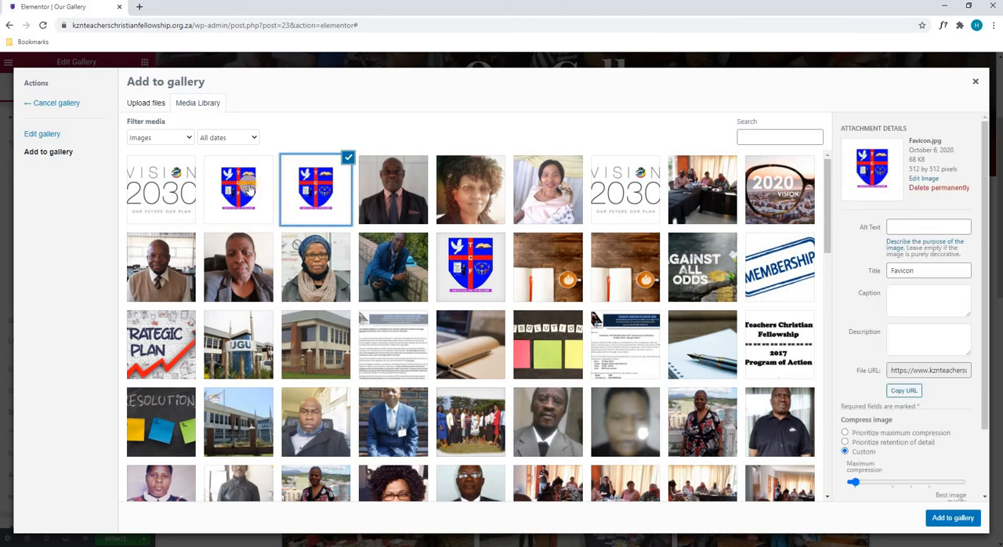
{"action": "left_click", "coordinate": [246, 190]}
{"action": "left_click", "coordinate": [157, 206]}
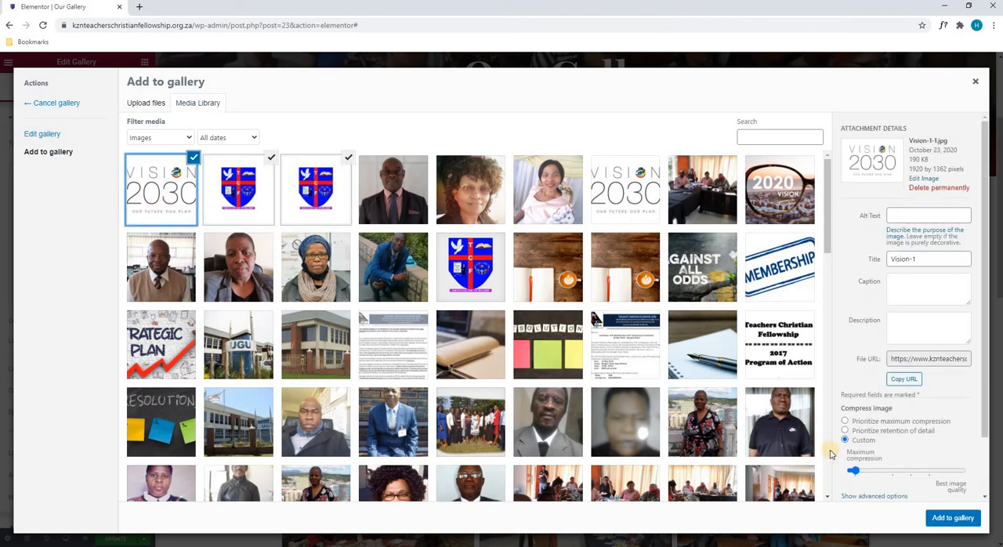
{"action": "left_click", "coordinate": [949, 524]}
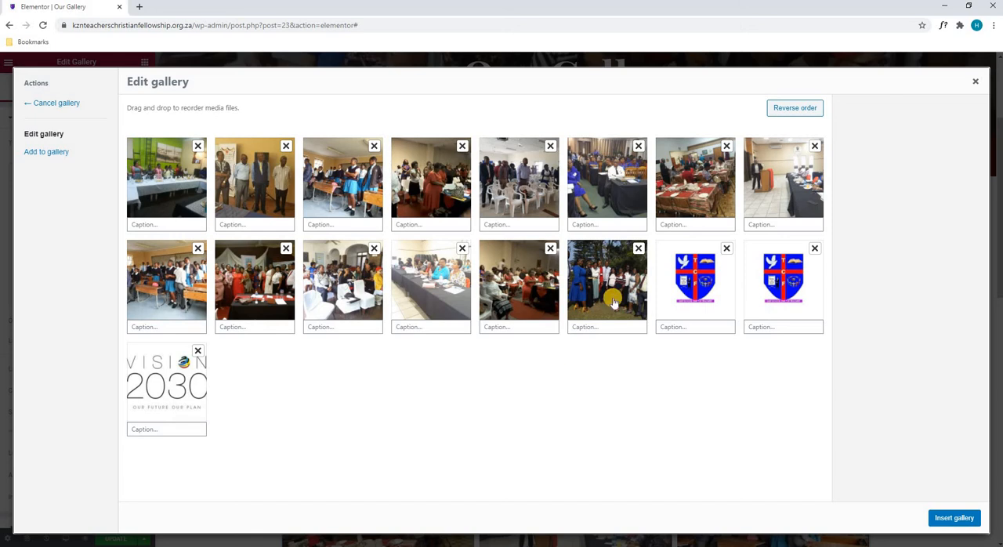
- Remove the two crest logos and the Vision 2030 image from the gallery, and insert the gallery into the page
{"action": "left_click", "coordinate": [726, 251]}
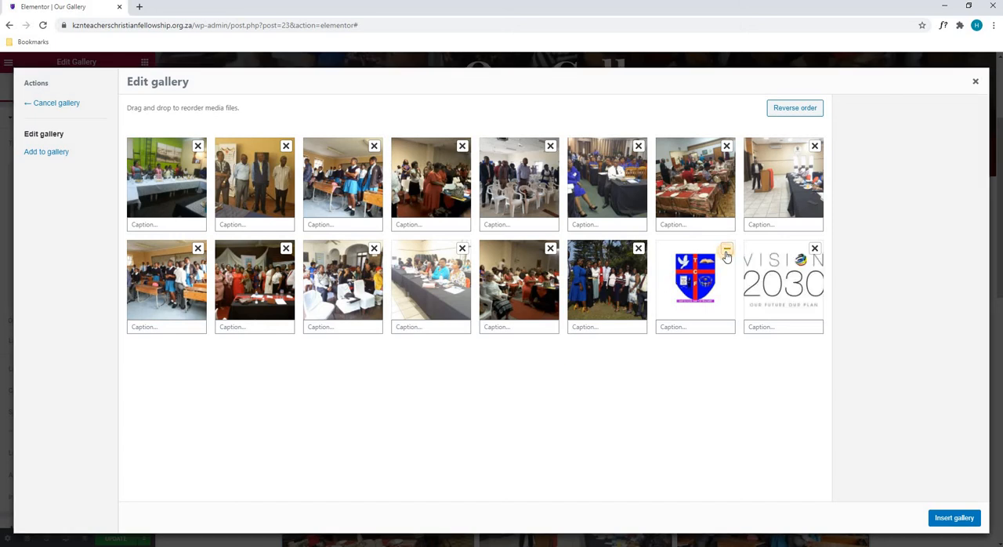
{"action": "left_click", "coordinate": [726, 251]}
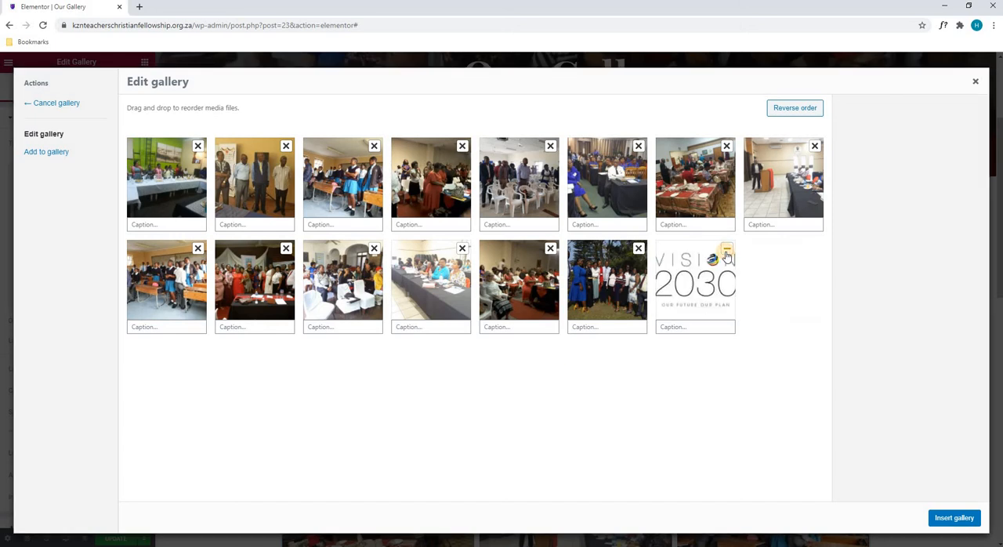
{"action": "left_click", "coordinate": [727, 250]}
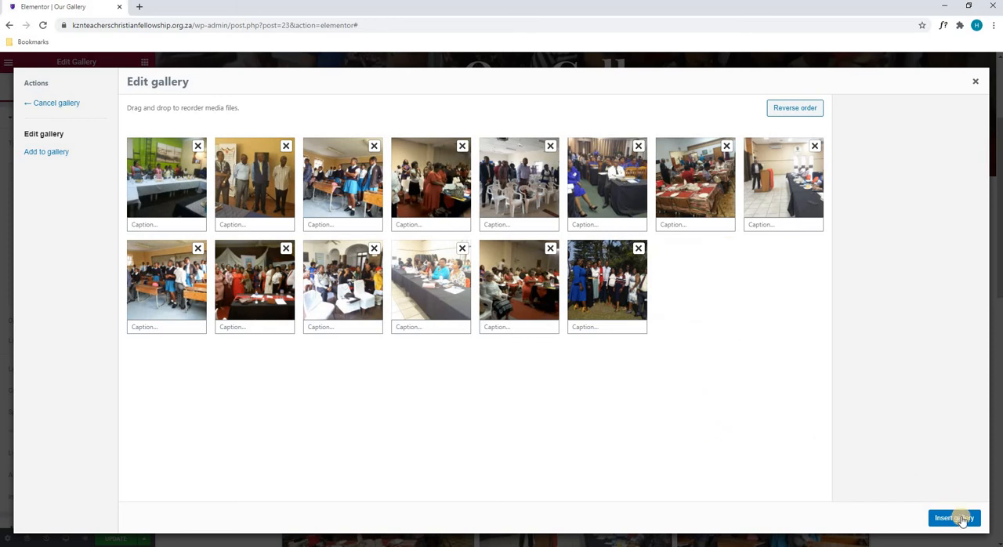
{"action": "left_click", "coordinate": [961, 521]}
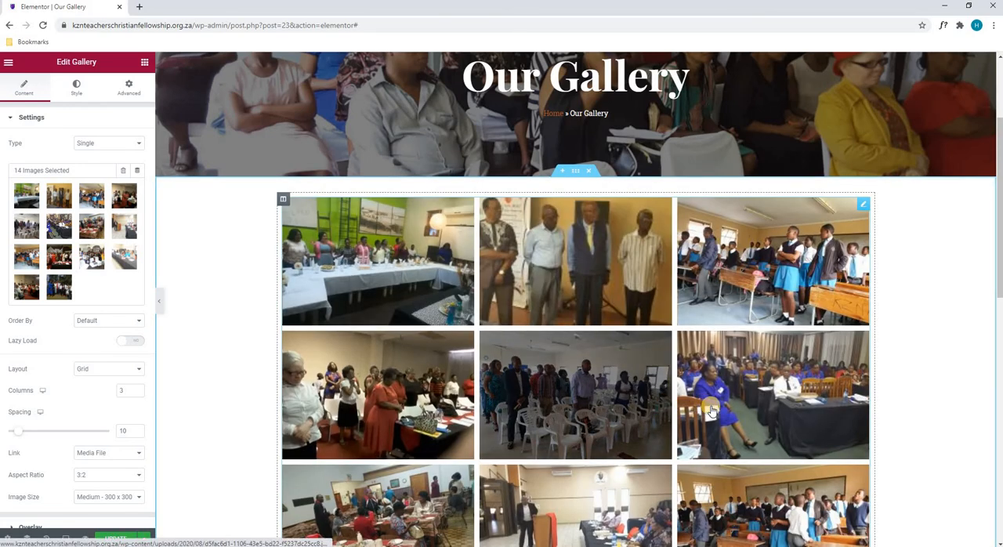
- Check the gallery's Order By and Layout options, keeping Default and Grid
{"action": "left_click", "coordinate": [108, 323]}
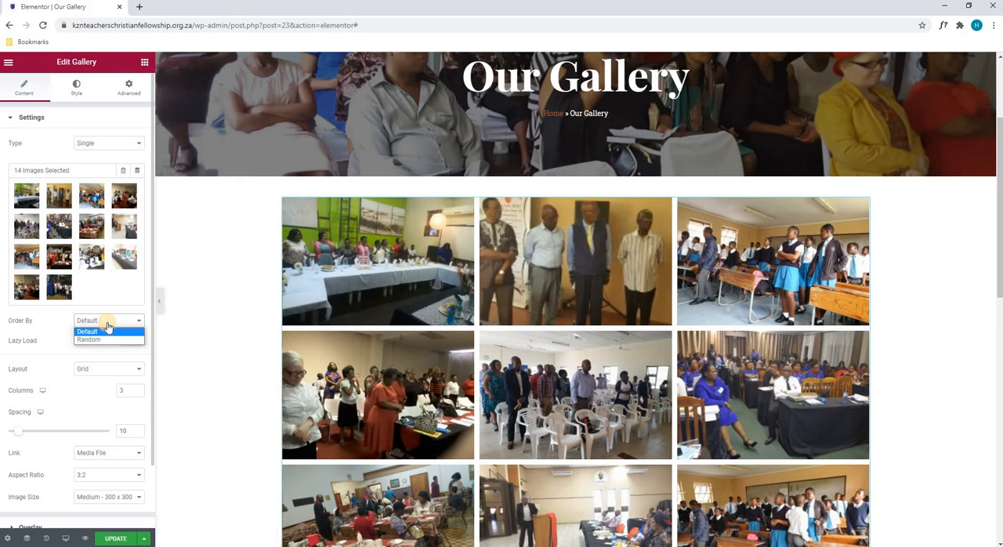
{"action": "left_click", "coordinate": [107, 330]}
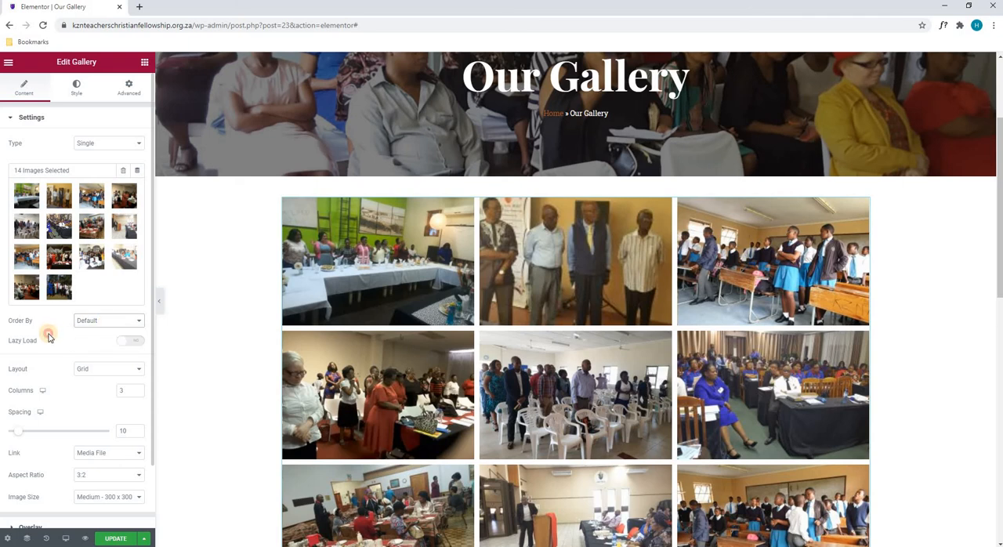
{"action": "scroll", "coordinate": [26, 346], "scroll_direction": "down", "scroll_amount": 1}
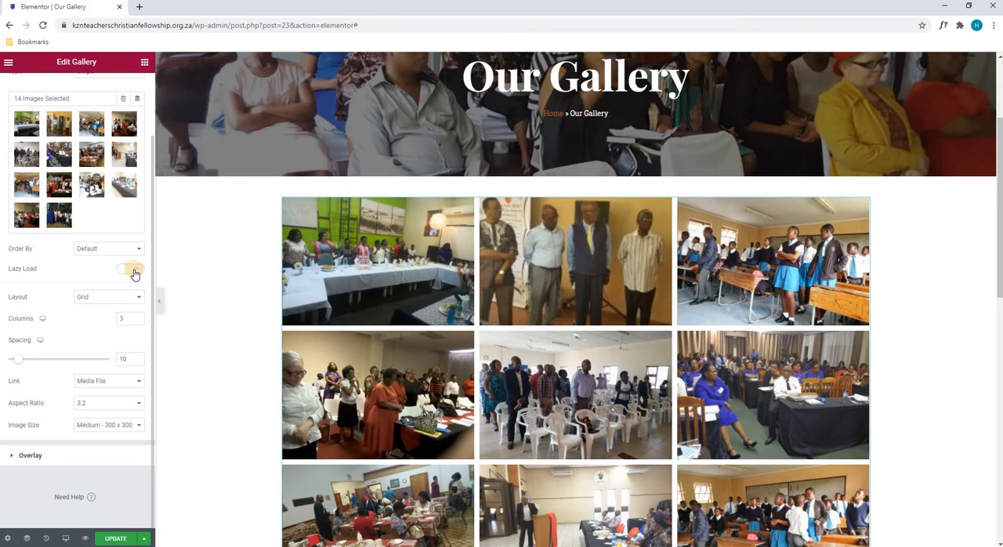
{"action": "left_click", "coordinate": [98, 304]}
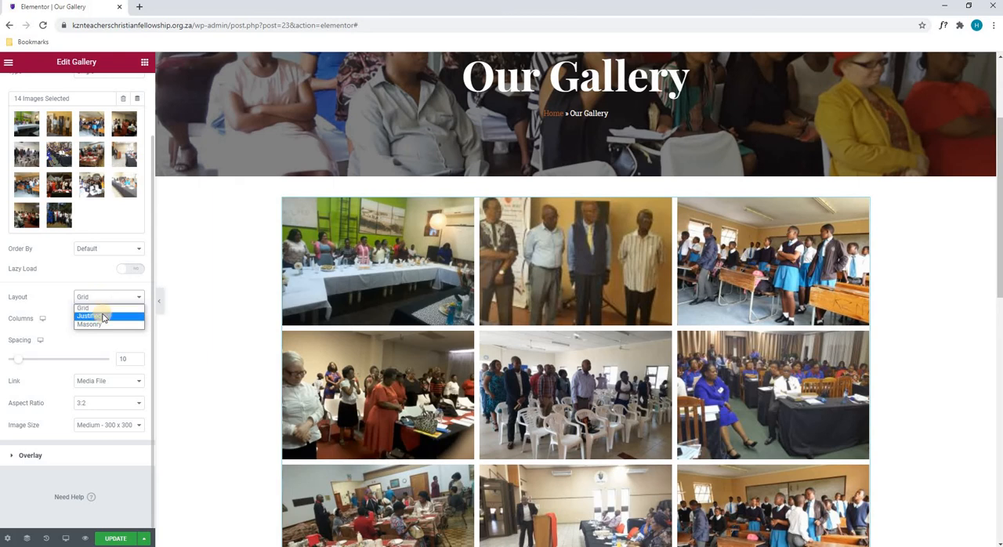
{"action": "left_click", "coordinate": [58, 308]}
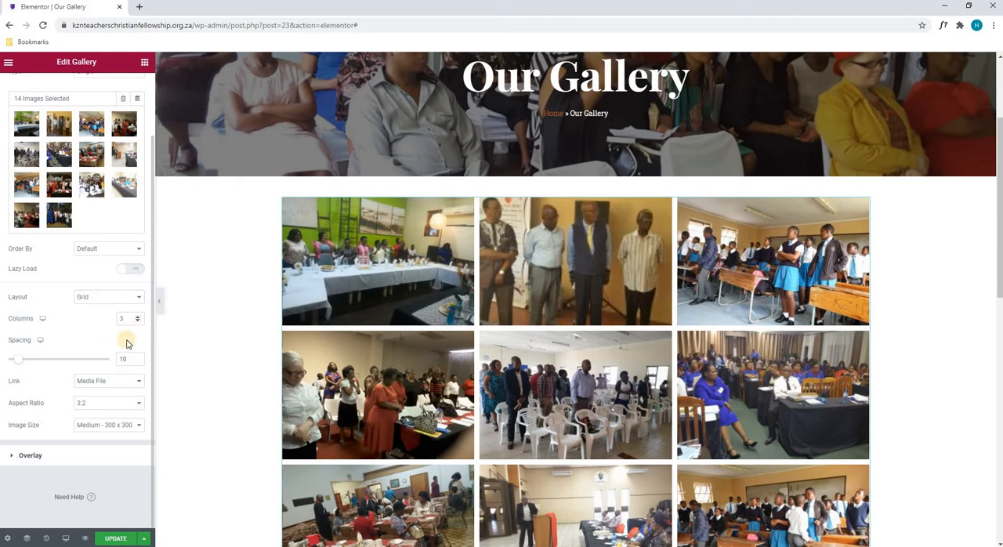
- Try the Justified layout for the gallery, and return it to Grid
{"action": "left_click", "coordinate": [94, 304]}
{"action": "left_click", "coordinate": [95, 315]}
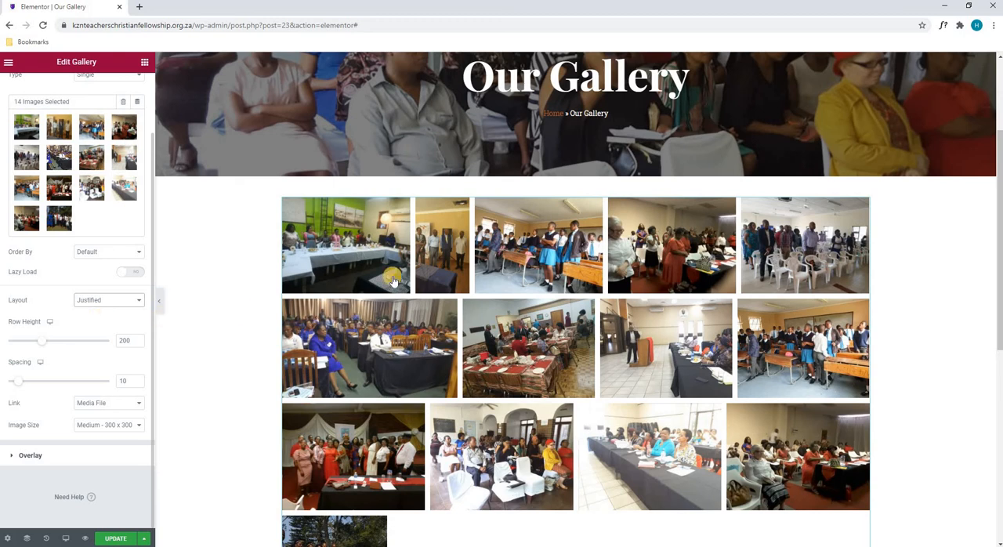
{"action": "left_click", "coordinate": [92, 302]}
{"action": "left_click", "coordinate": [93, 309]}
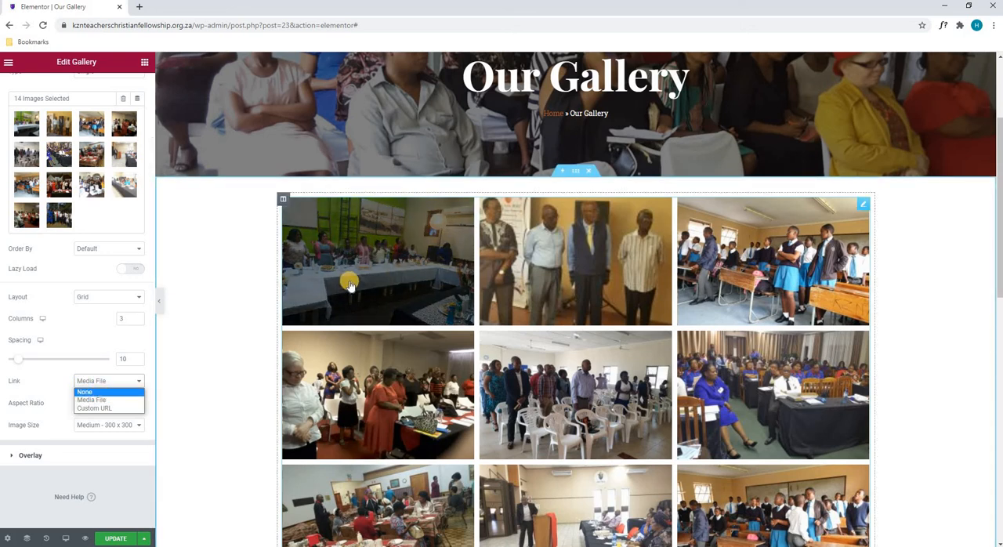
- Check the gallery's Link and Aspect Ratio options, keeping Media File and 3:2
{"action": "left_click", "coordinate": [65, 337]}
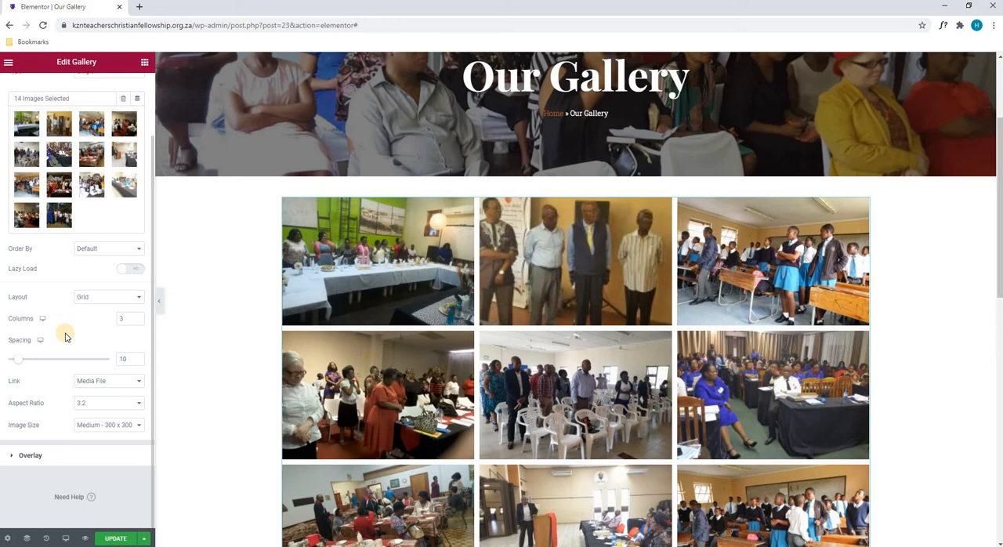
{"action": "left_click", "coordinate": [88, 387]}
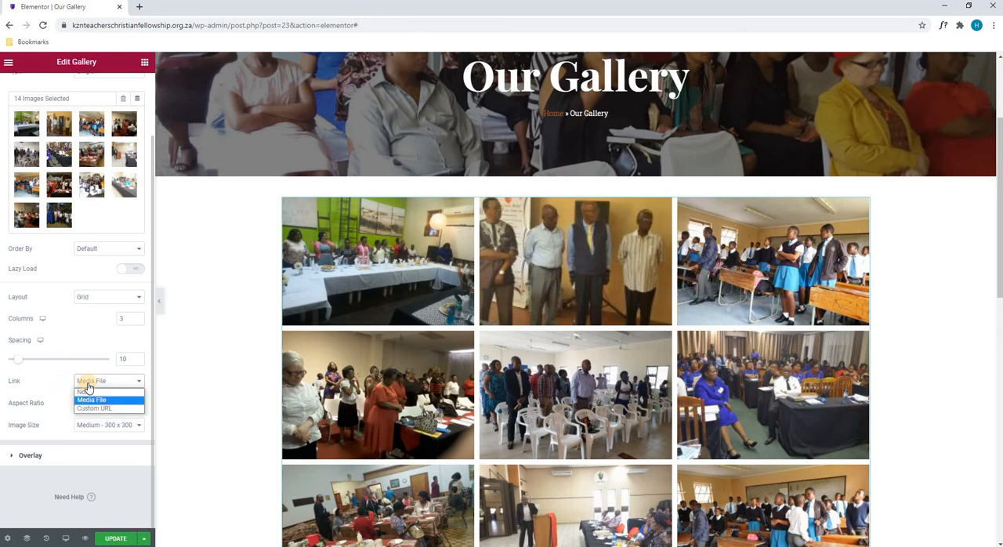
{"action": "left_click", "coordinate": [44, 387]}
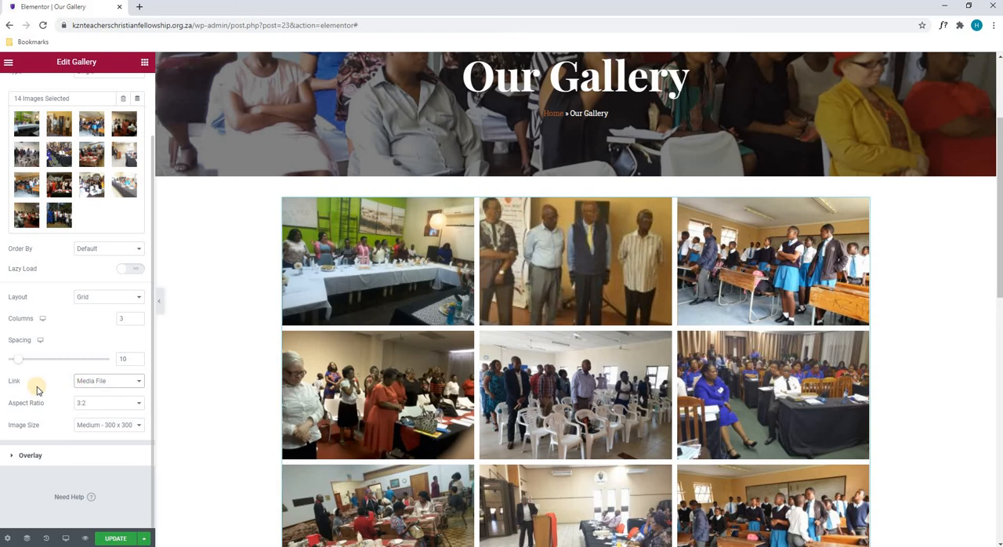
{"action": "left_click", "coordinate": [90, 406]}
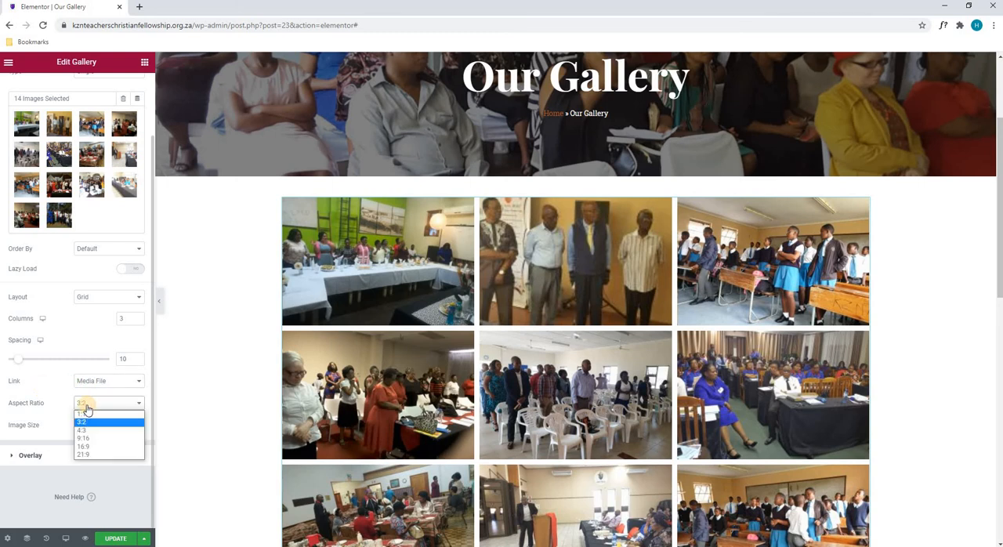
{"action": "left_click", "coordinate": [78, 406]}
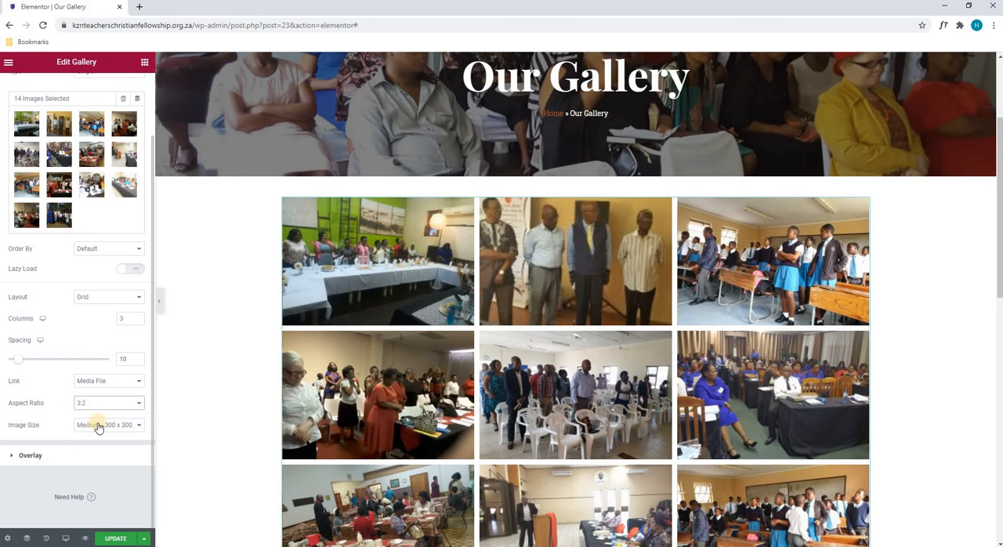
- Set the gallery's image size to Full, and open its Overlay content settings
{"action": "left_click", "coordinate": [98, 427]}
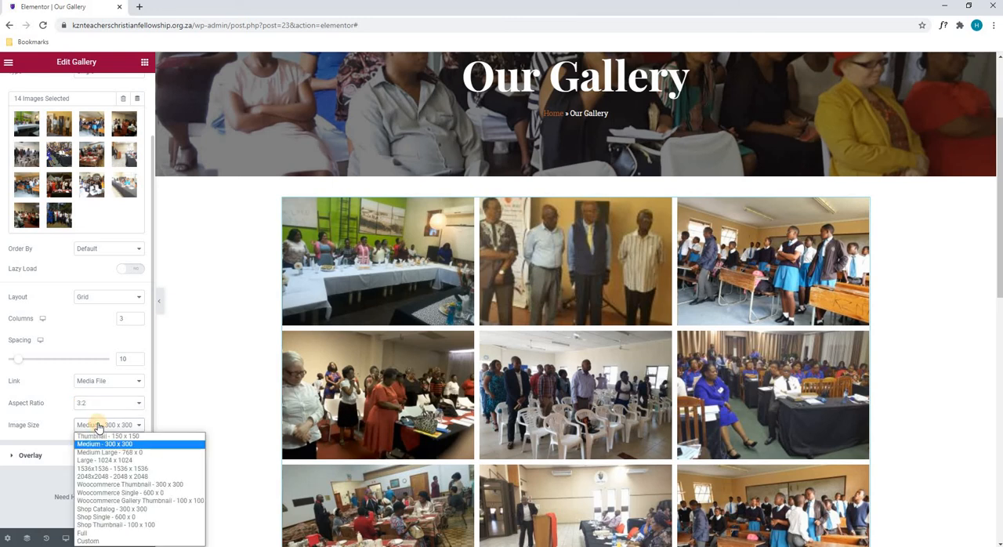
{"action": "left_click", "coordinate": [119, 532]}
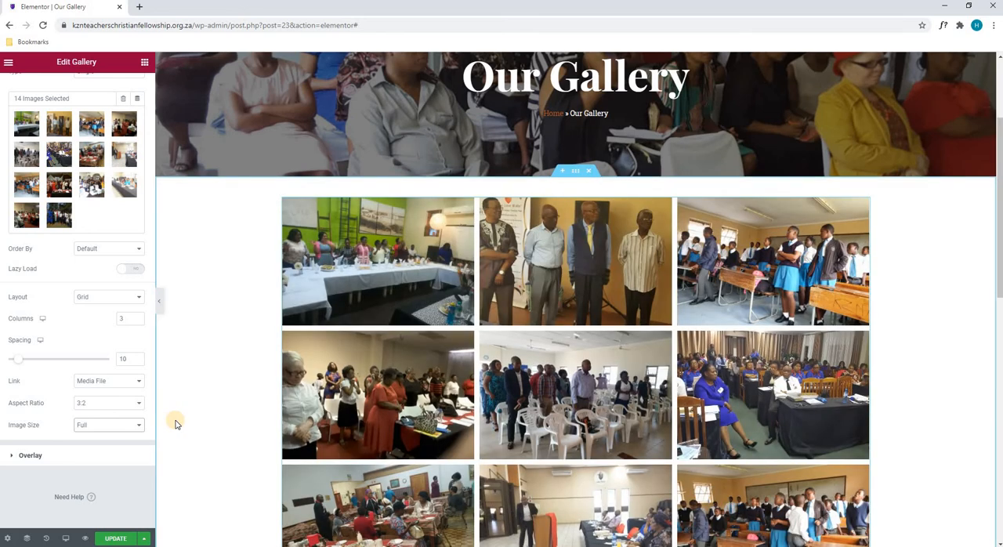
{"action": "left_click", "coordinate": [53, 457]}
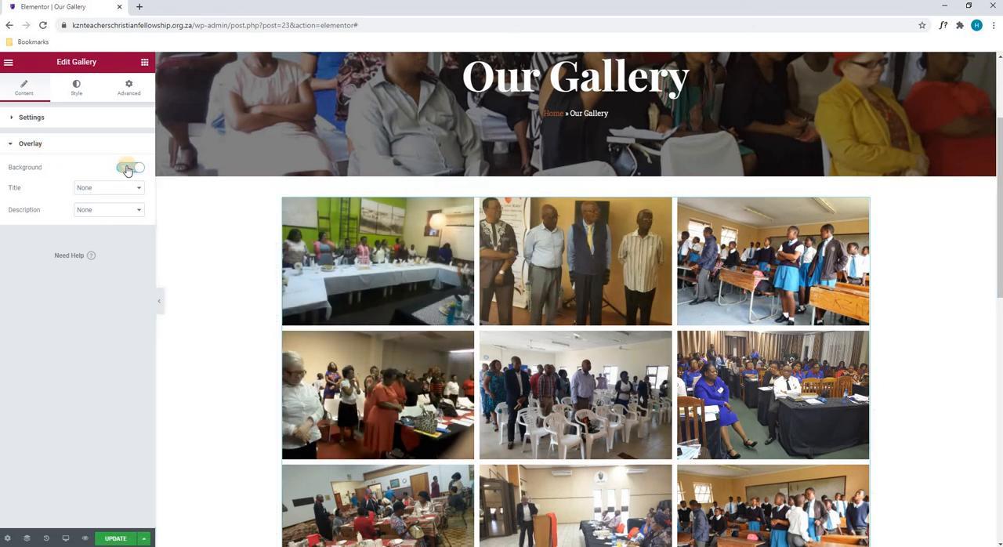
- Try a red border colour in the gallery's image style settings, and reset it to no colour
{"action": "left_click", "coordinate": [76, 88]}
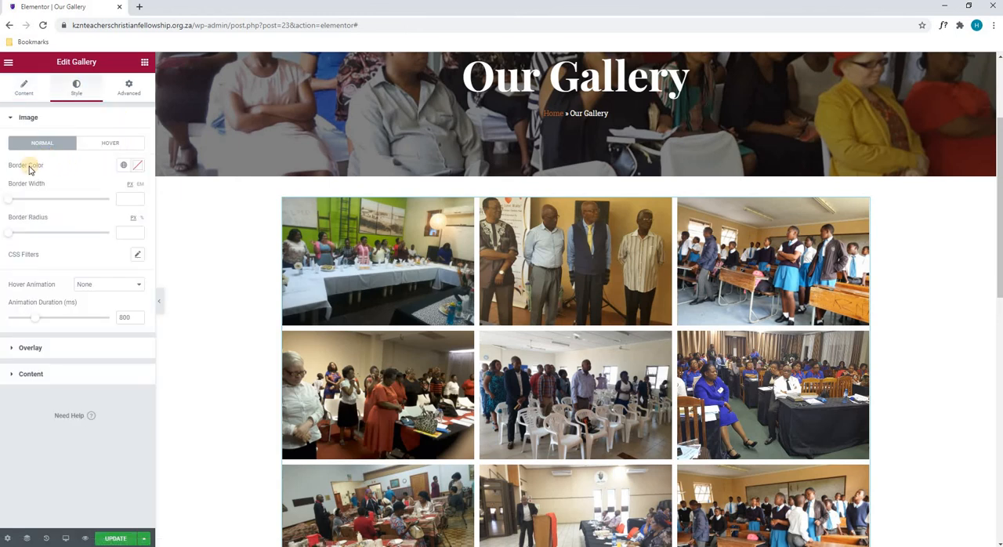
{"action": "left_click", "coordinate": [138, 165]}
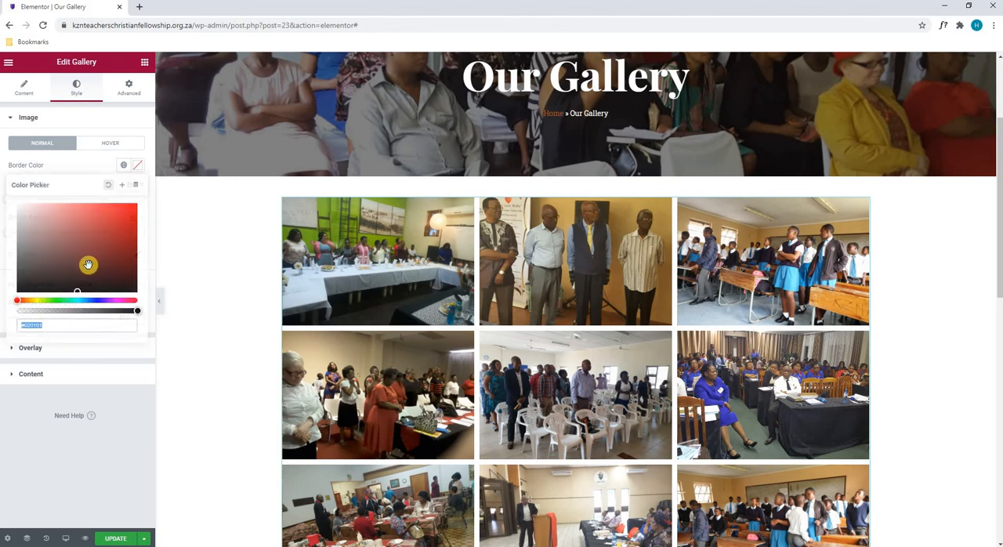
{"action": "left_click", "coordinate": [133, 208]}
{"action": "left_click", "coordinate": [116, 264]}
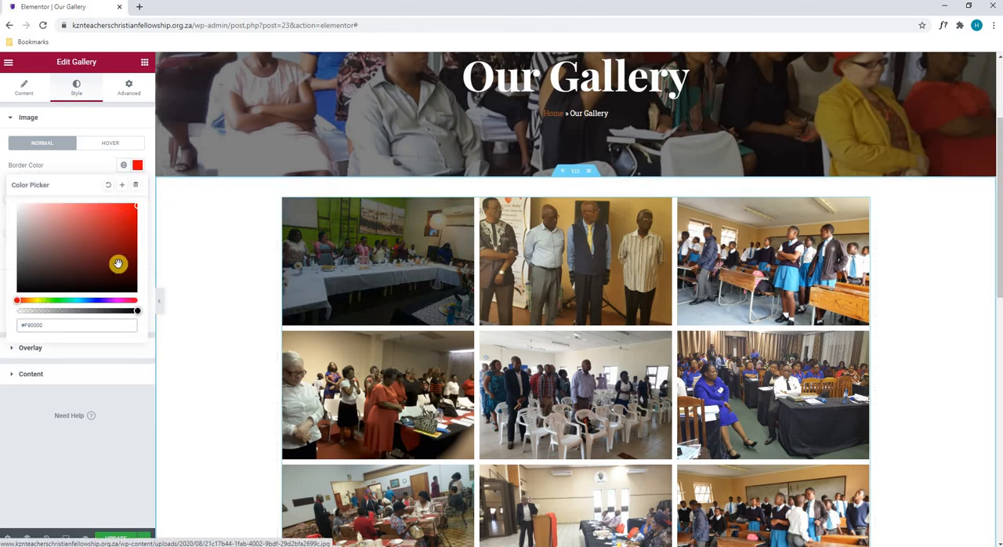
{"action": "left_click", "coordinate": [93, 242]}
{"action": "left_click", "coordinate": [109, 185]}
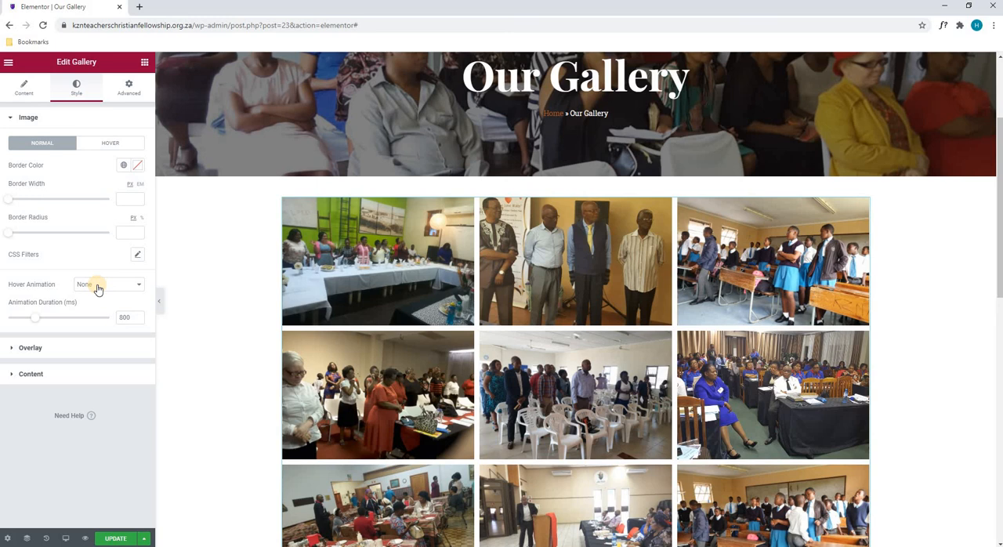
- Try Zoom In as the gallery images' hover animation, and set it to Move Right
{"action": "left_click", "coordinate": [97, 289]}
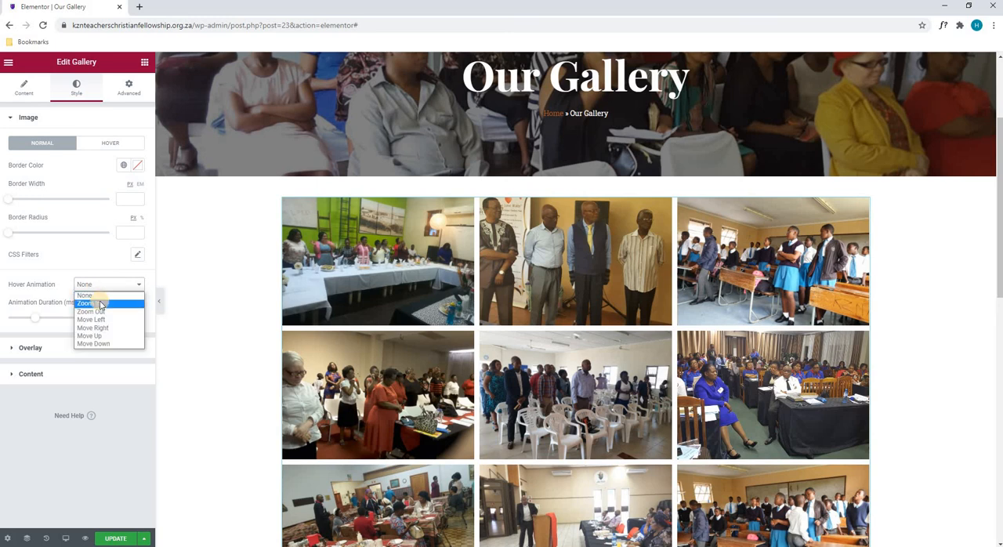
{"action": "left_click", "coordinate": [100, 304]}
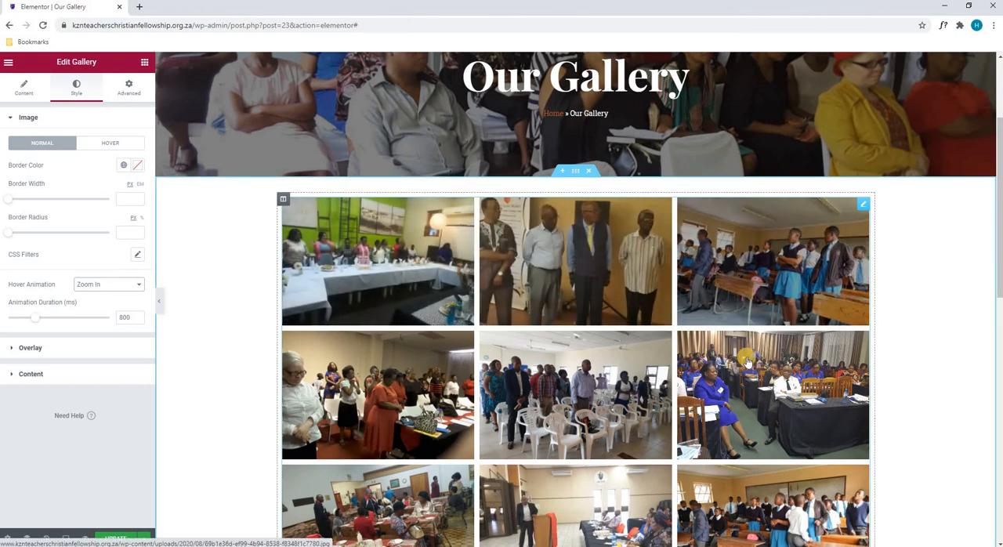
{"action": "left_click", "coordinate": [119, 287]}
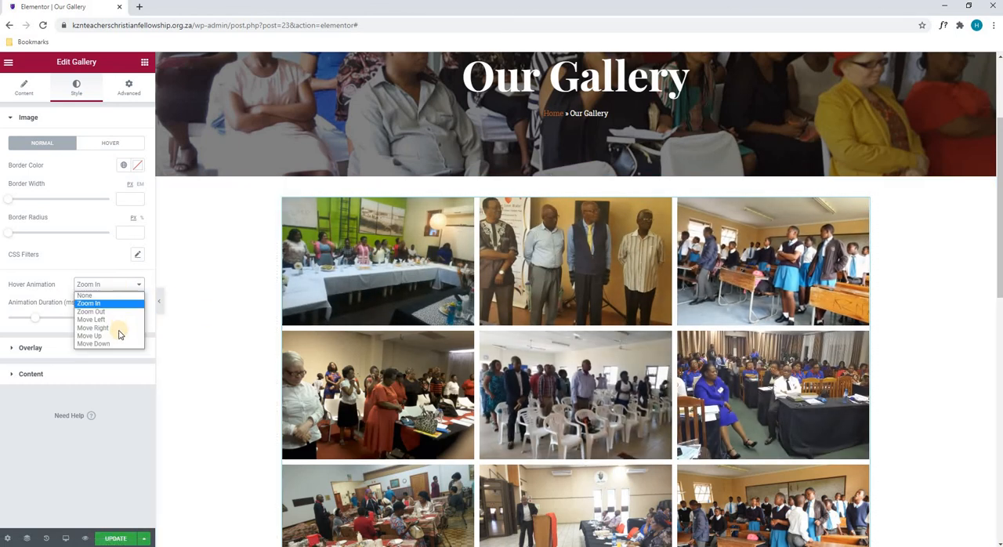
{"action": "left_click", "coordinate": [102, 327]}
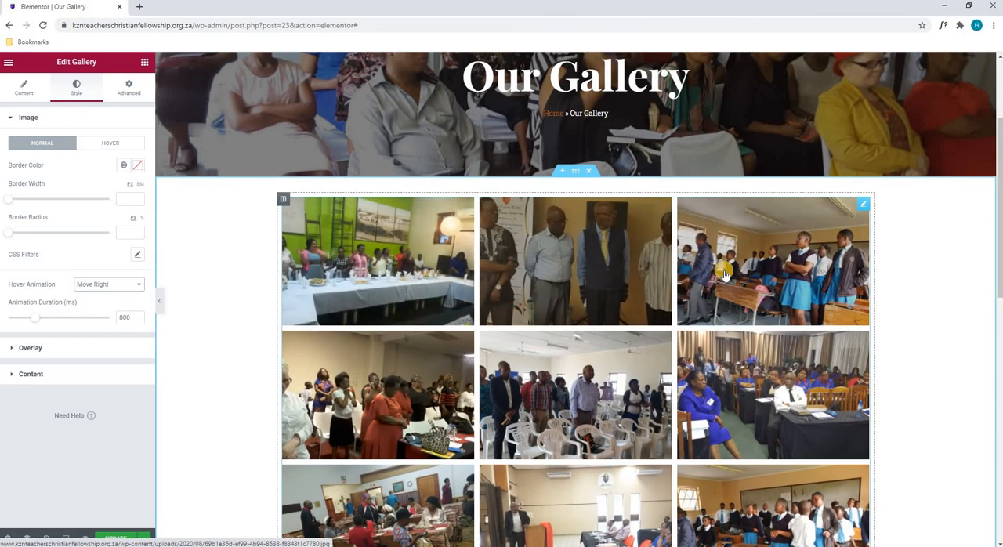
- Set the gallery images' hover animation to None, and check the gallery's Overlay style settings for the normal and hover states
{"action": "left_click", "coordinate": [99, 287]}
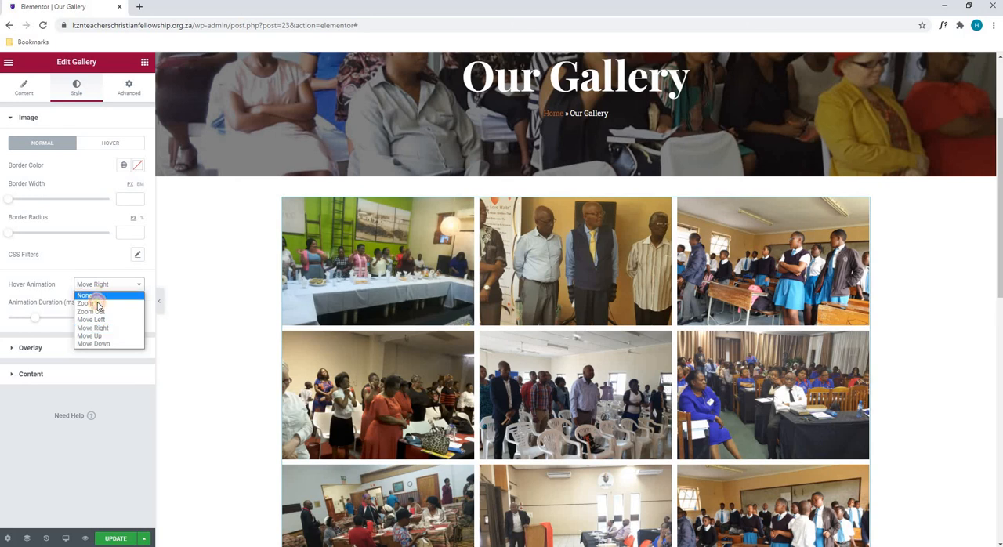
{"action": "left_click", "coordinate": [89, 298]}
{"action": "left_click", "coordinate": [62, 346]}
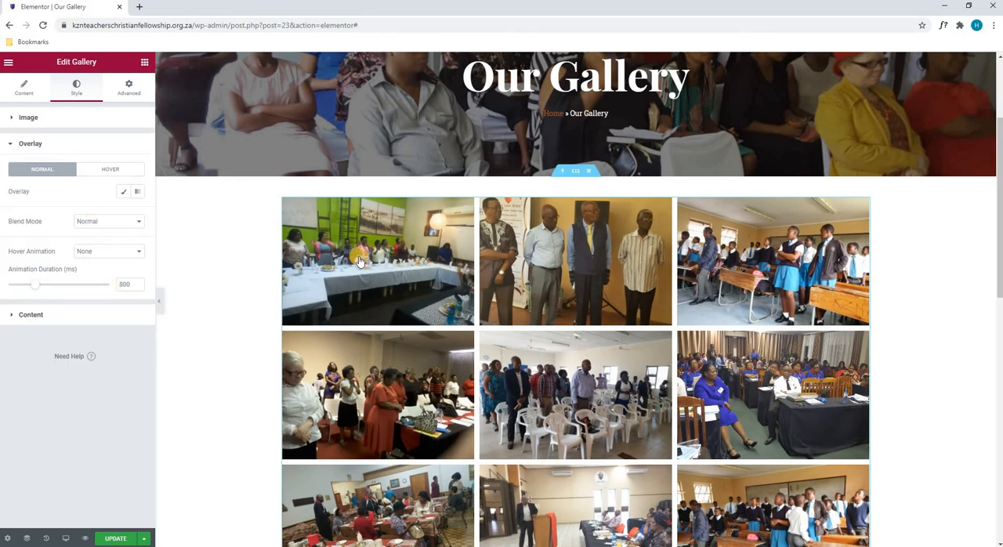
{"action": "left_click", "coordinate": [88, 169]}
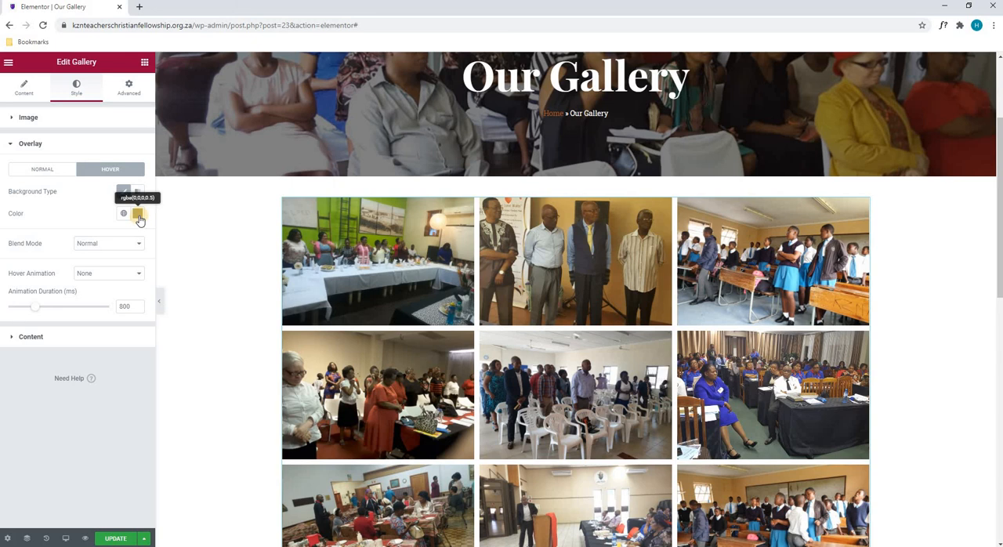
- Check the gallery's Content style settings and Advanced settings, and save the page with Update
{"action": "left_click", "coordinate": [31, 336]}
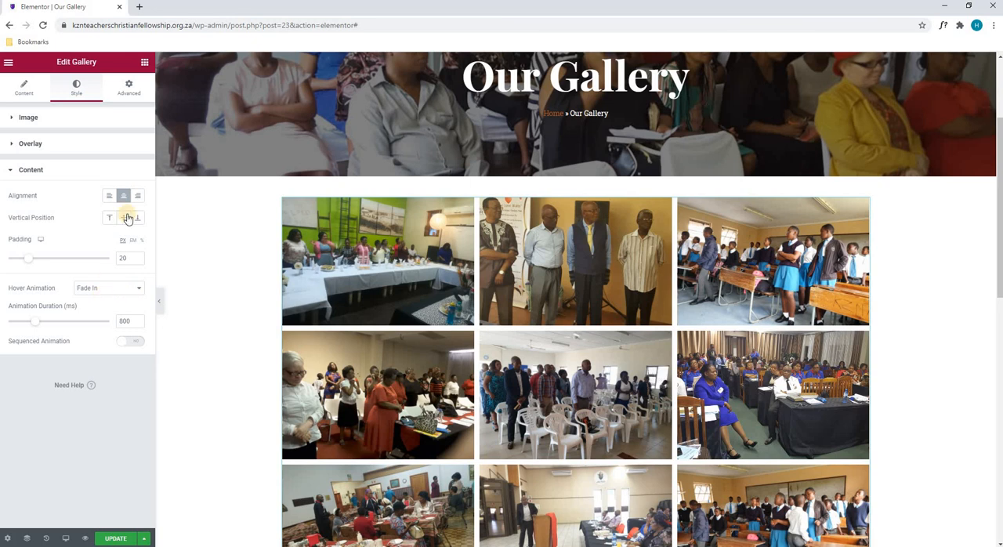
{"action": "left_click", "coordinate": [129, 88]}
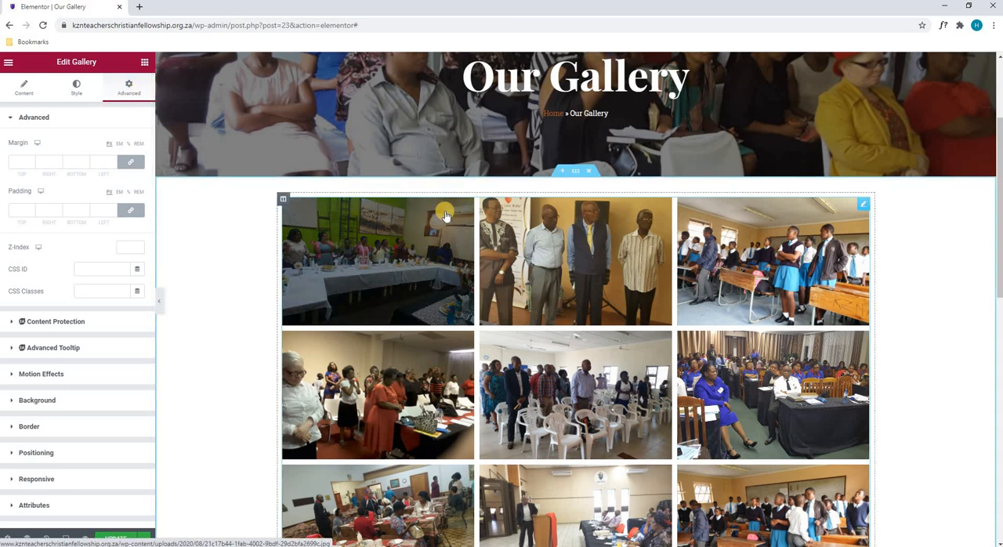
{"action": "scroll", "coordinate": [445, 215], "scroll_direction": "down", "scroll_amount": 8}
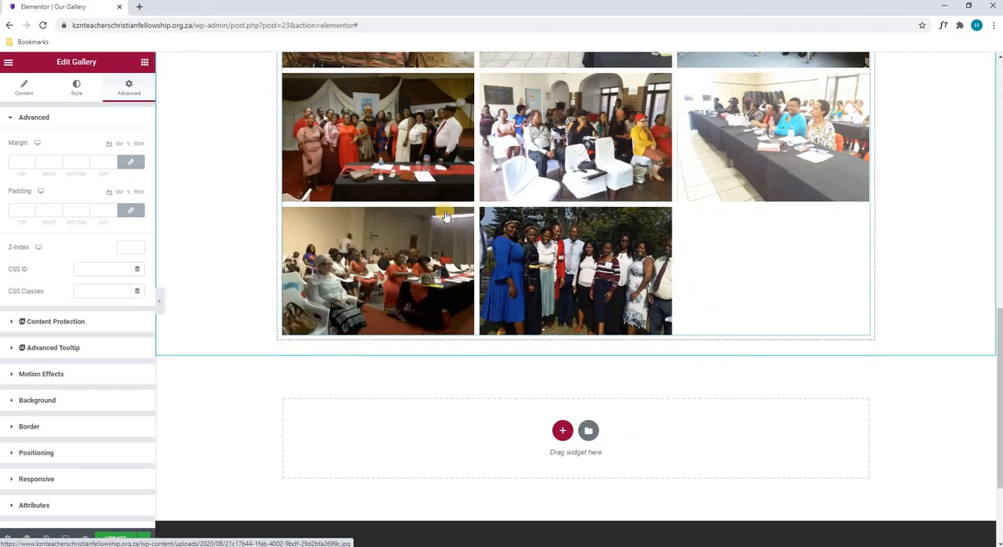
{"action": "scroll", "coordinate": [446, 217], "scroll_direction": "down", "scroll_amount": 1}
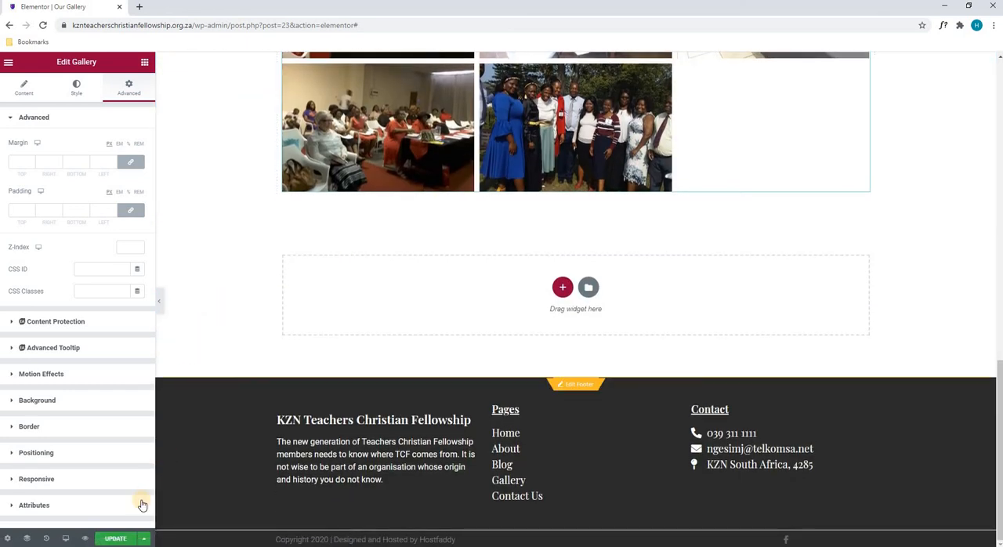
{"action": "left_click", "coordinate": [122, 539]}
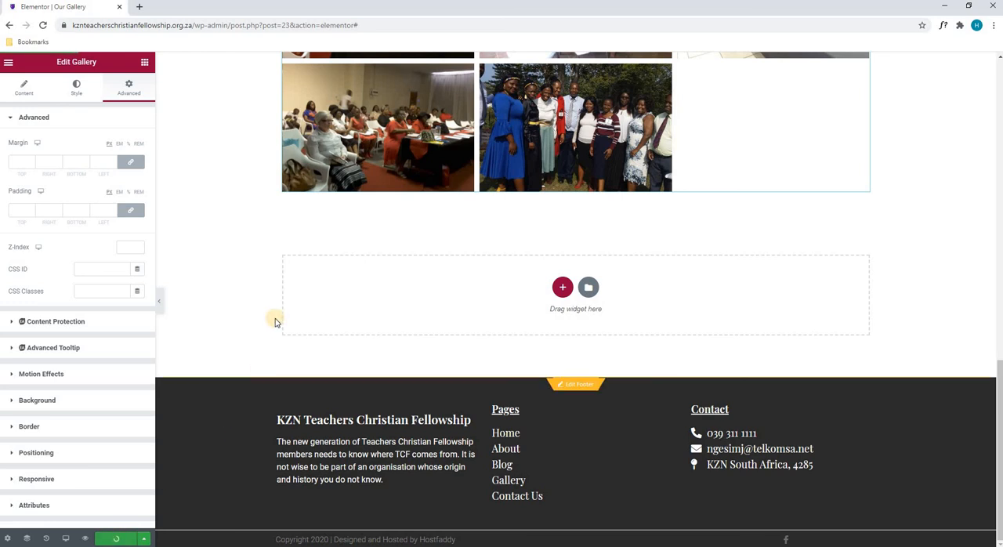